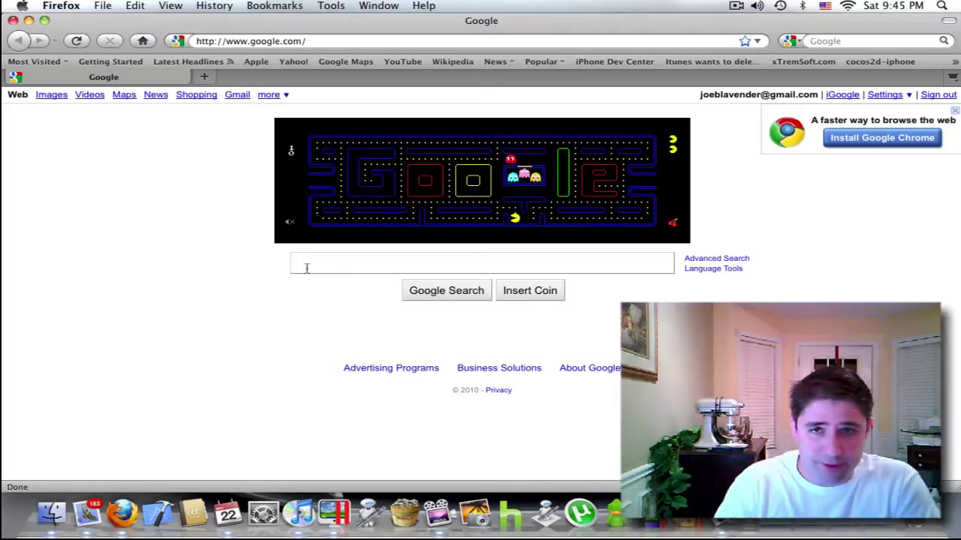
Search Google for 'Xubuntu'.
text(Xubuntu)
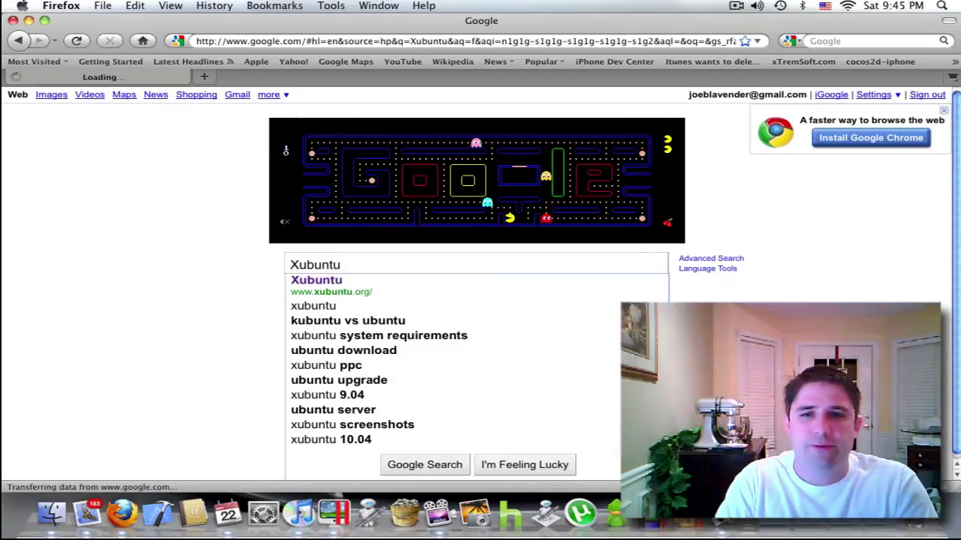
key(Return)
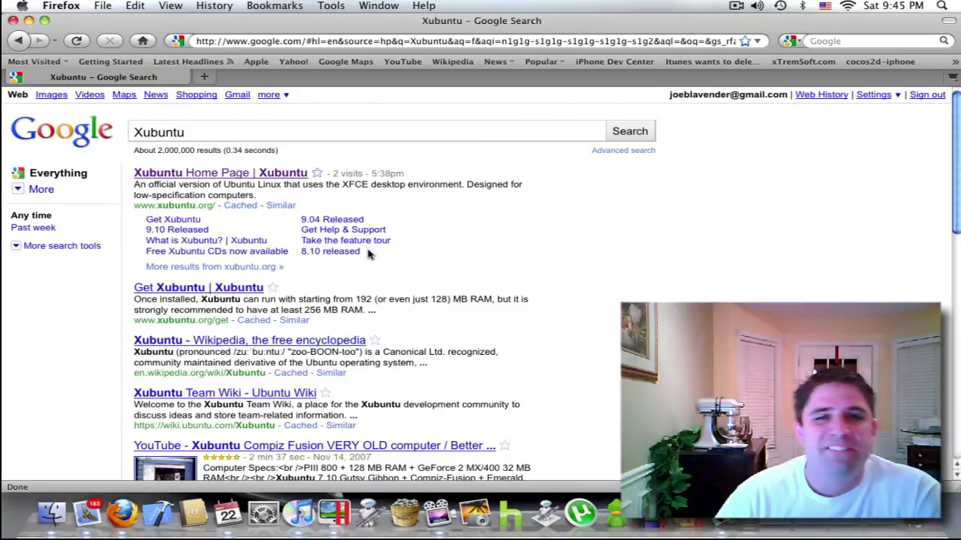
Go from the Xubuntu home page to the 10.04 release on the United States mirror.
click(280, 175)
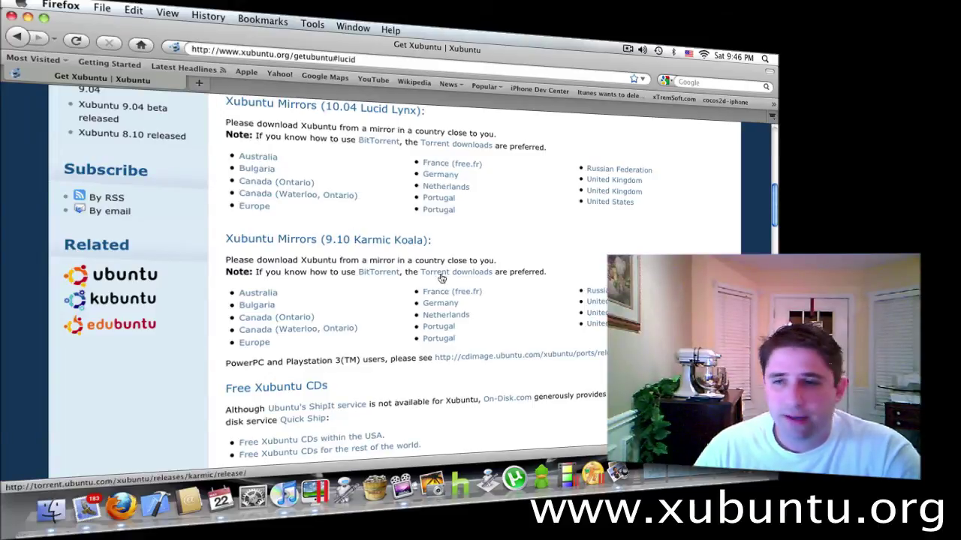
click(603, 325)
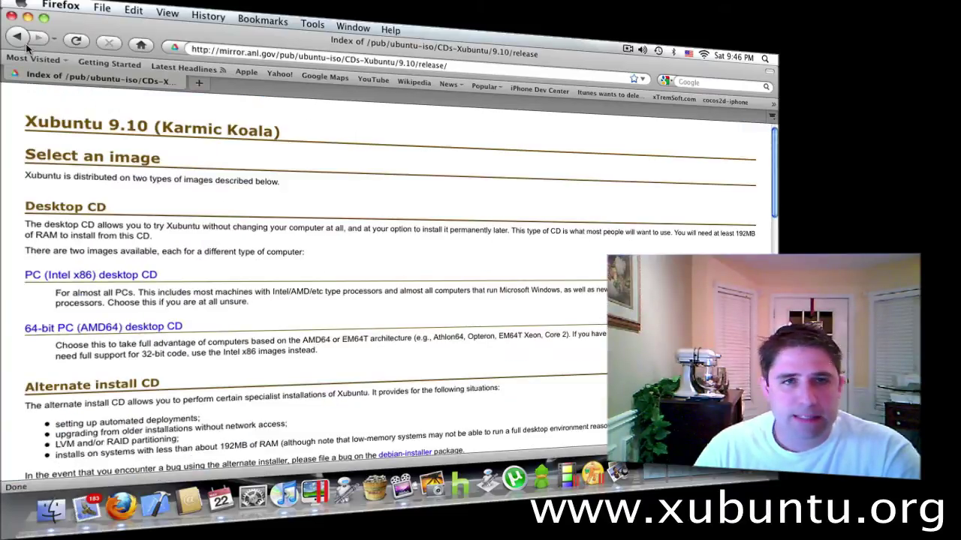
click(18, 36)
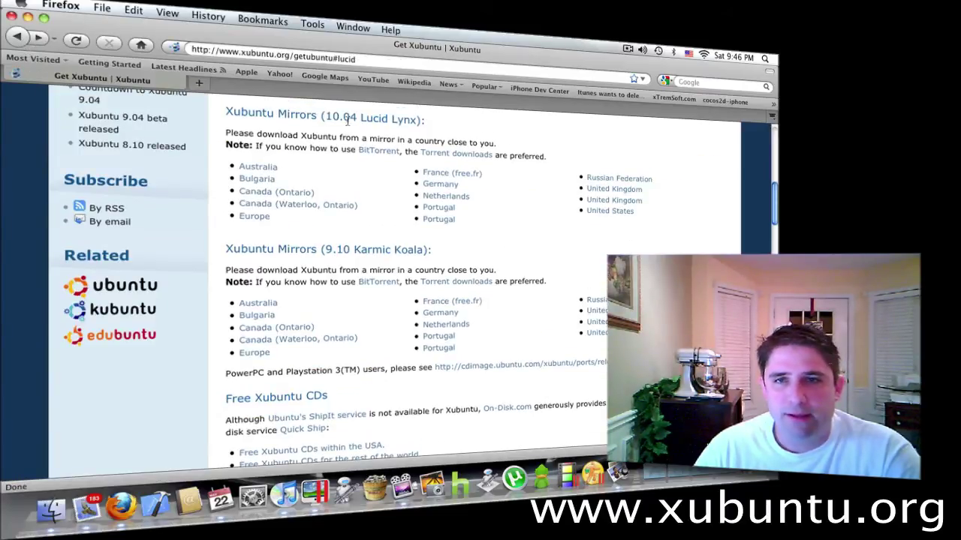
click(612, 211)
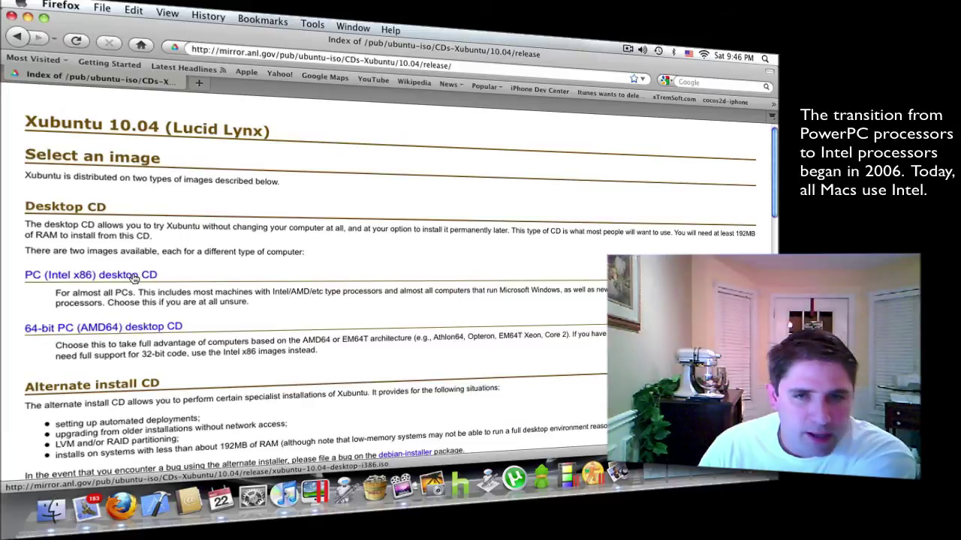
Save xubuntu-10.04-desktop-i386.iso from the PC (Intel x86) desktop CD link.
click(134, 276)
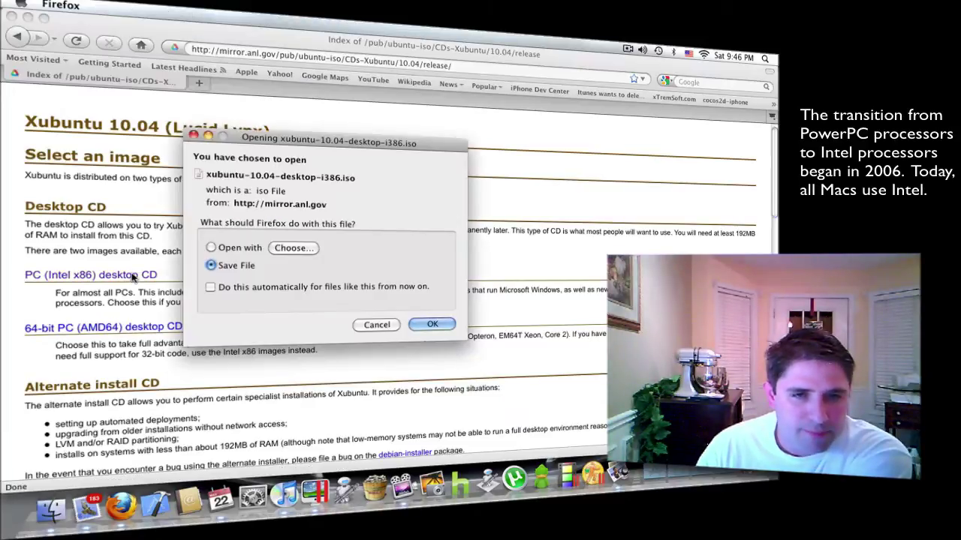
click(429, 326)
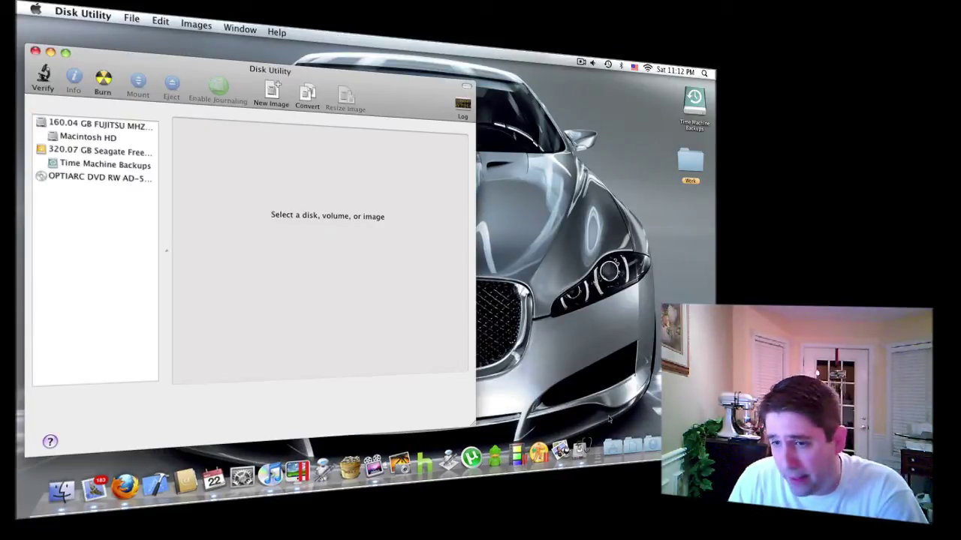
Launch Disk Utility from Utilities and drag the Xubuntu ISO from Downloads into its sidebar.
click(614, 448)
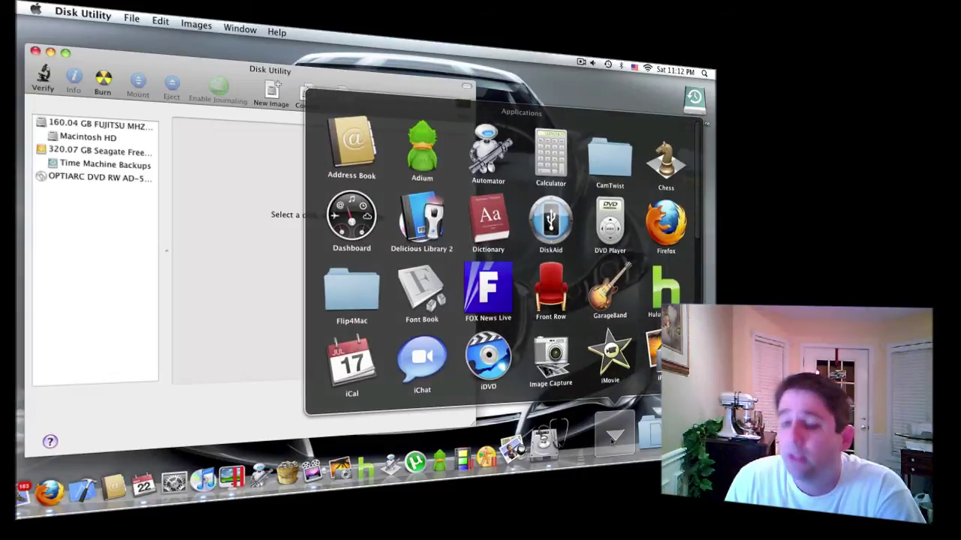
scroll(525, 335, down, 5)
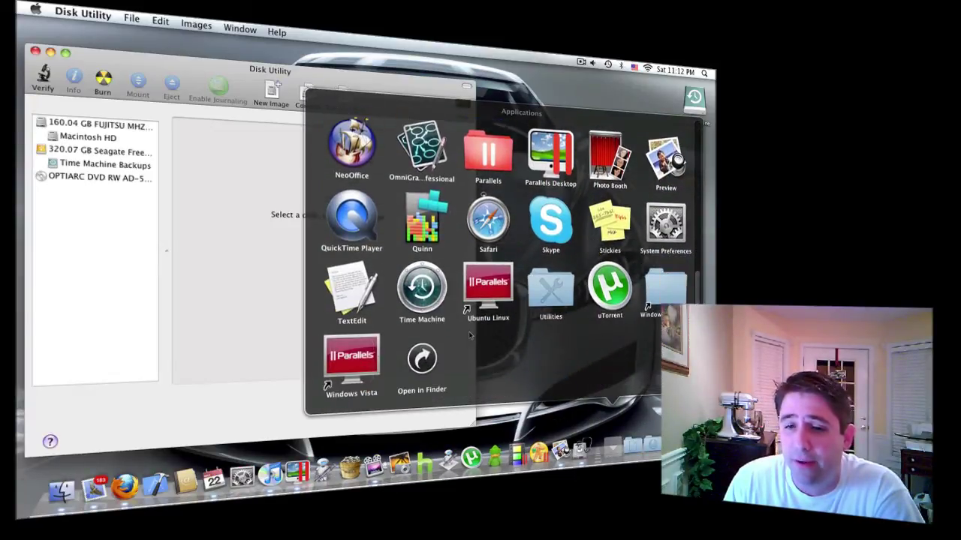
click(550, 292)
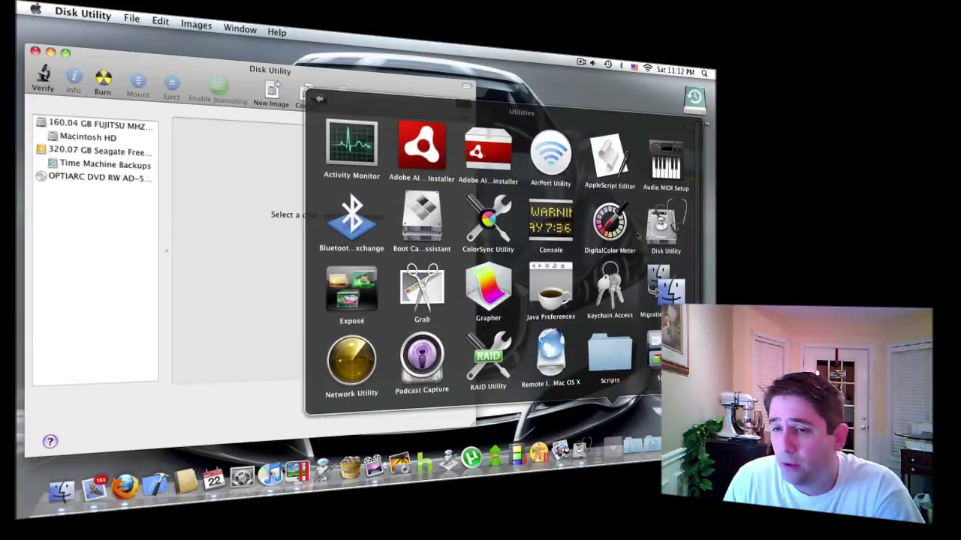
mouse_move(661, 238)
mouse_down()
mouse_move(669, 231)
mouse_move(659, 236)
mouse_up()
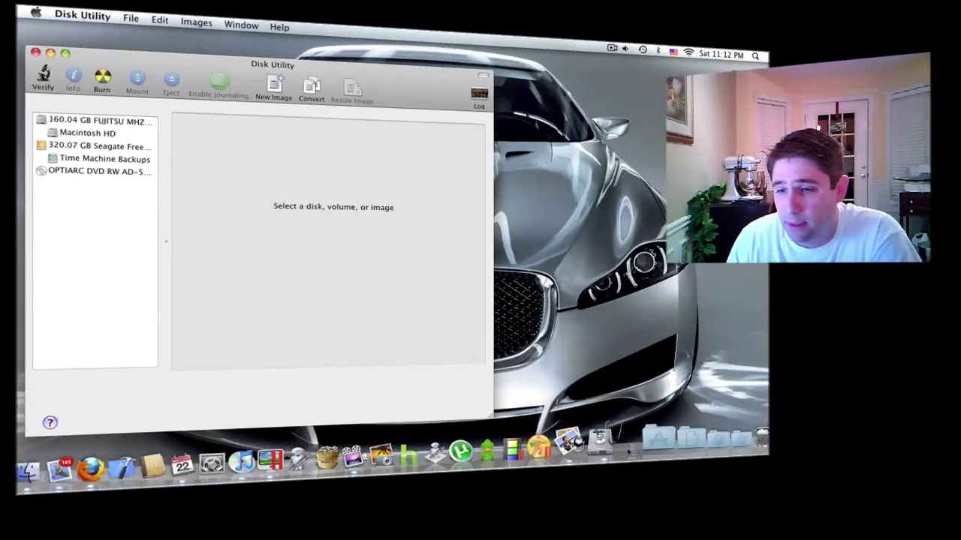
click(480, 228)
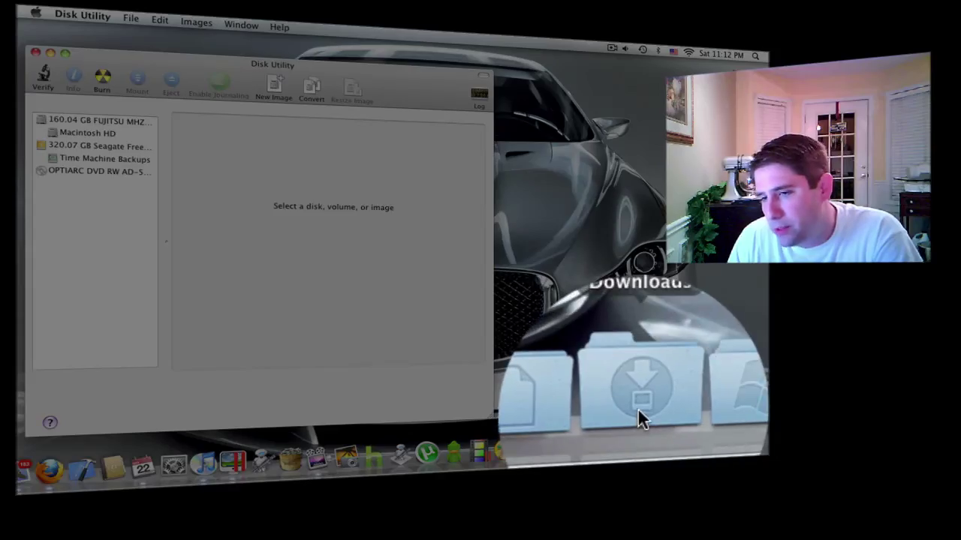
click(690, 447)
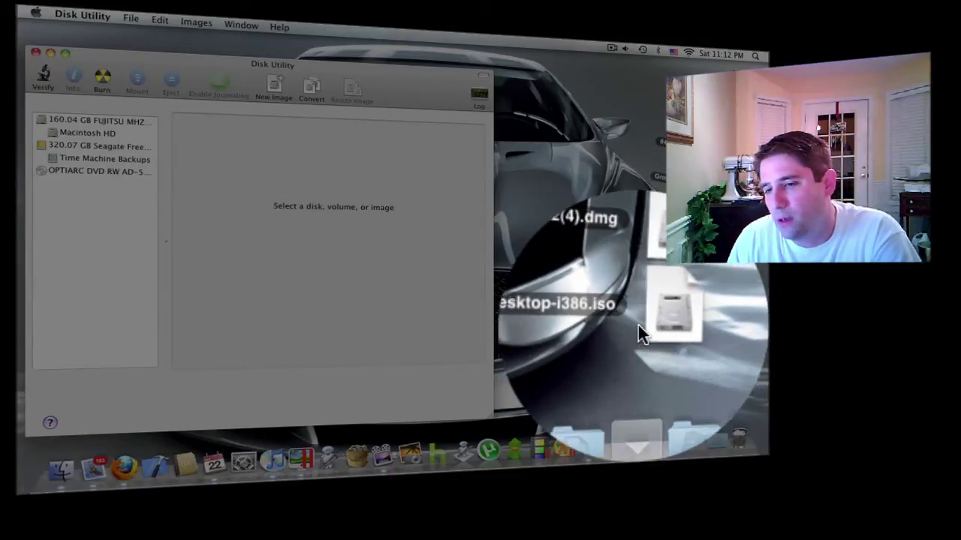
drag(638, 324, 112, 244)
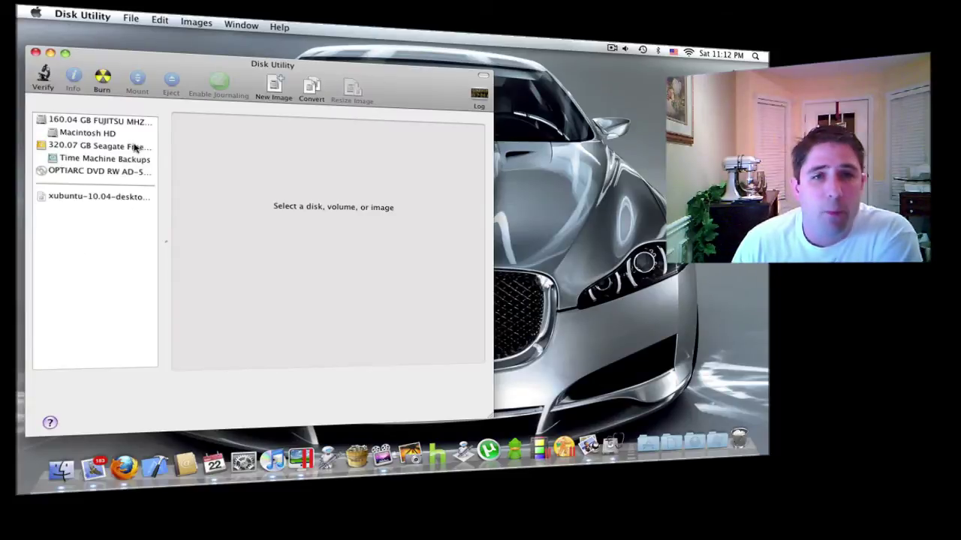
Burn the xubuntu-10.04-desktop ISO image to a disc.
click(114, 197)
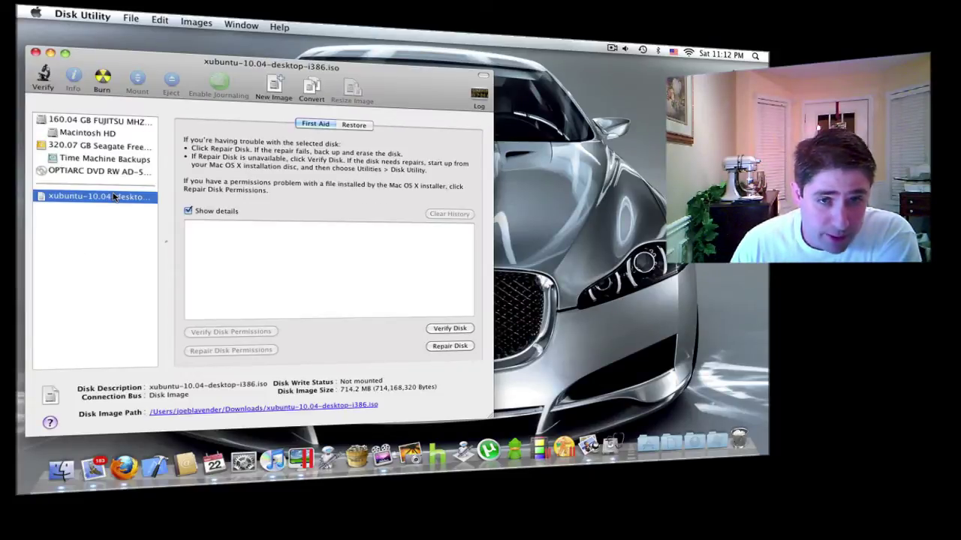
click(103, 84)
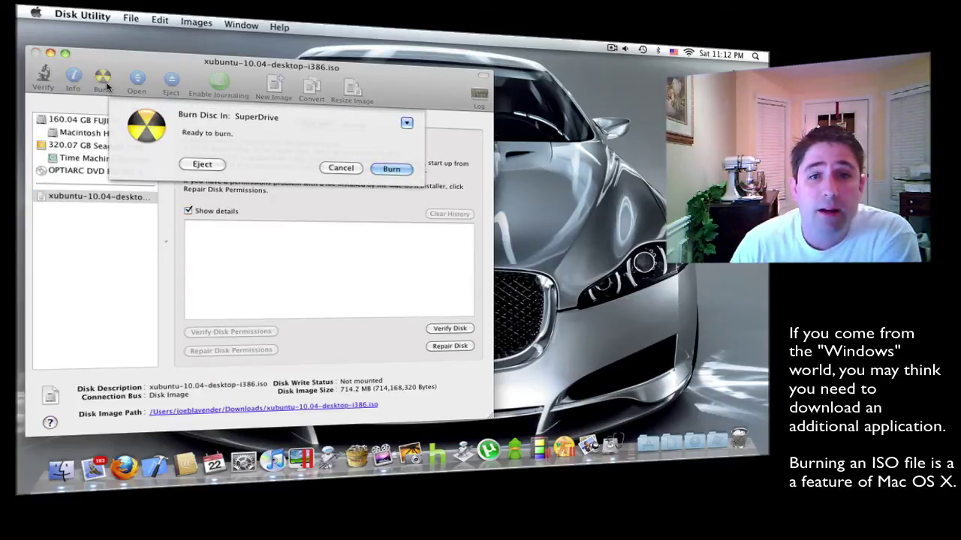
click(395, 170)
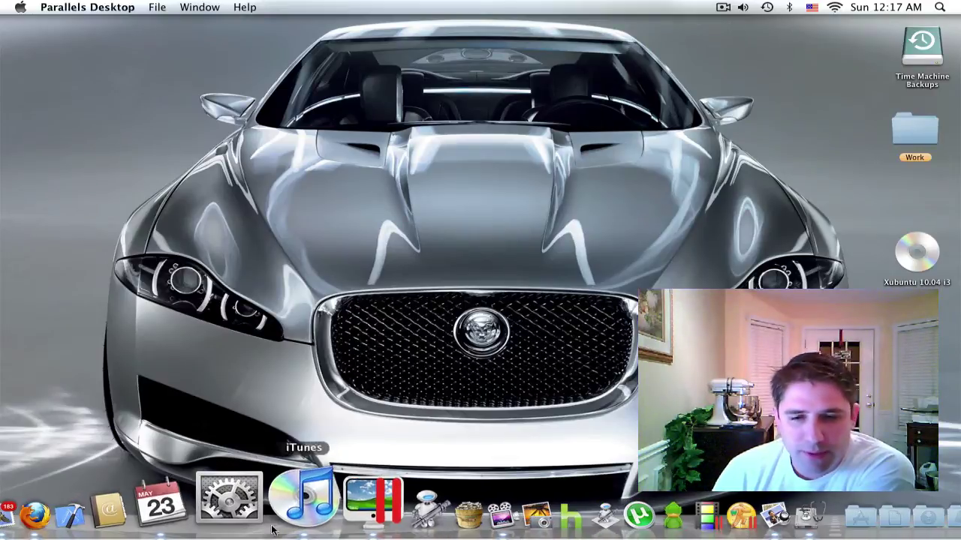
Open the Parallels virtual machines list and start a new virtual machine.
click(319, 509)
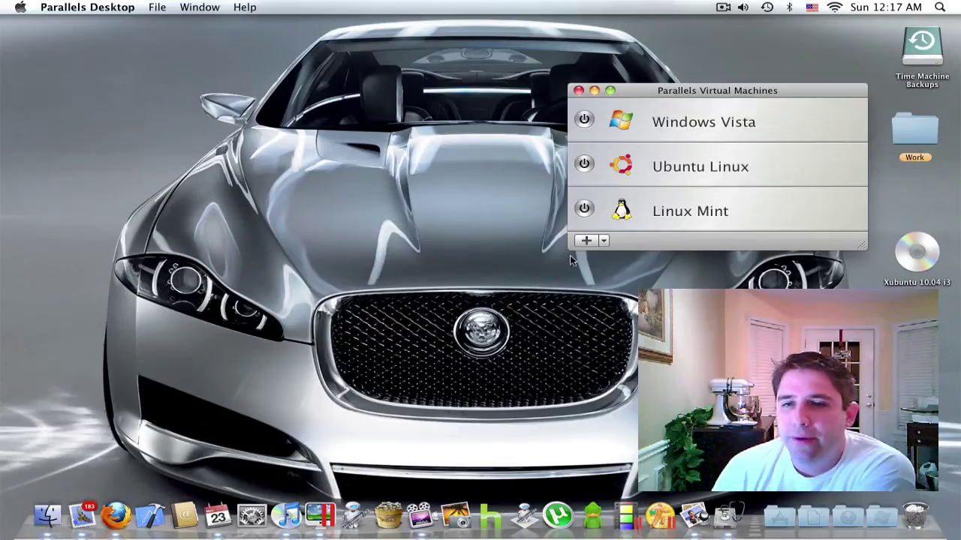
click(585, 241)
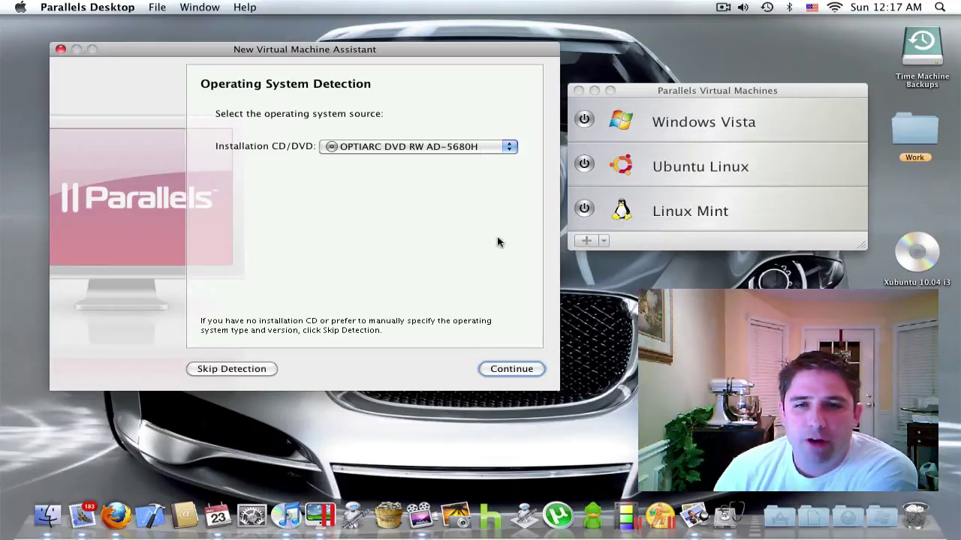
Continue past source detection and pick Other Linux from More Linux as the version.
click(511, 369)
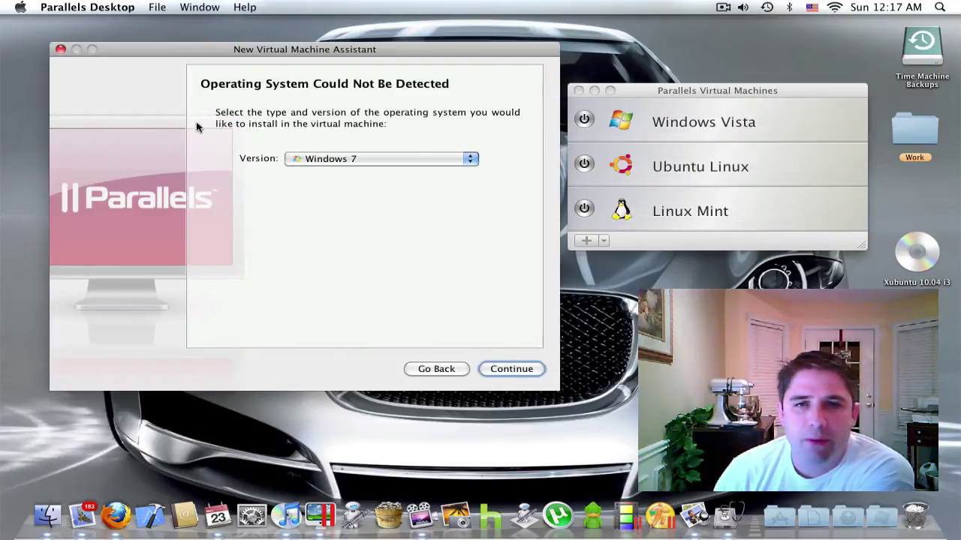
click(471, 156)
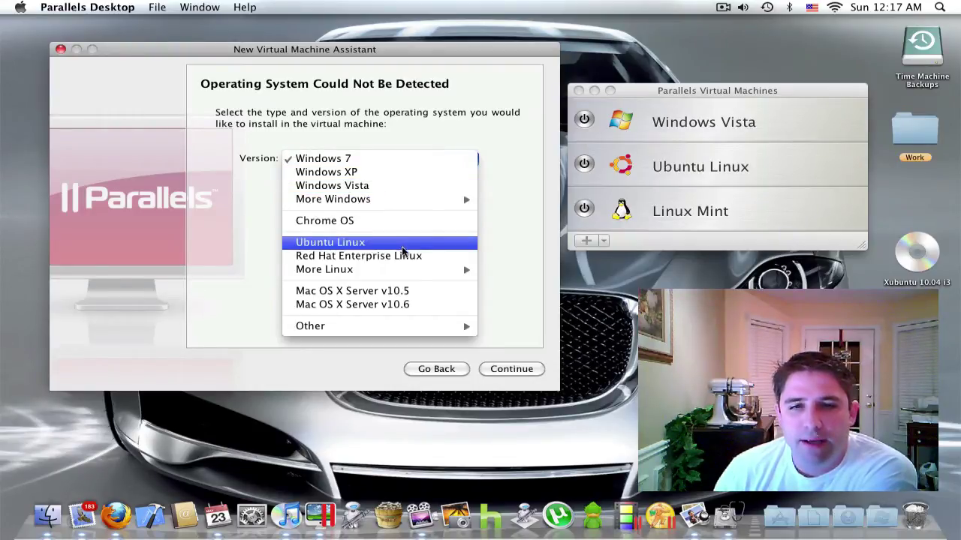
mouse_move(405, 270)
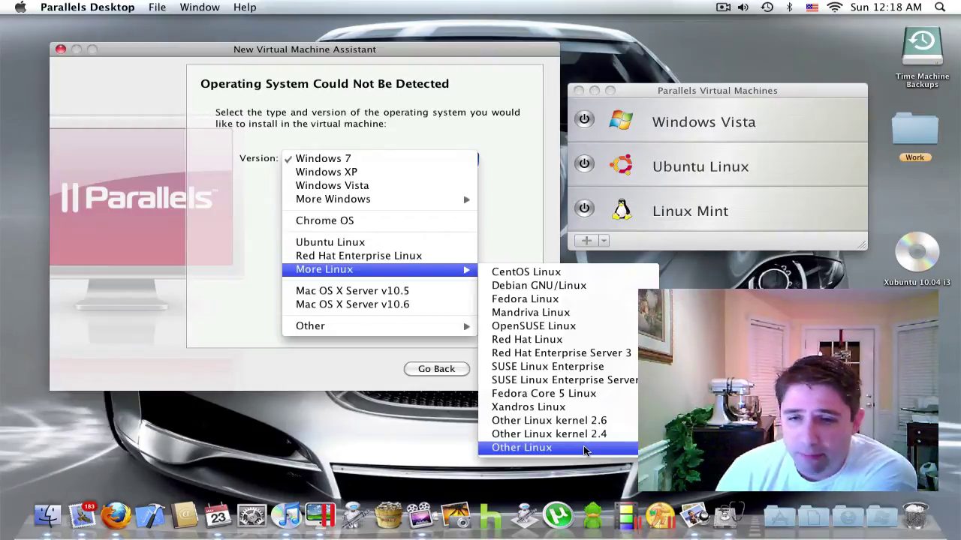
click(585, 451)
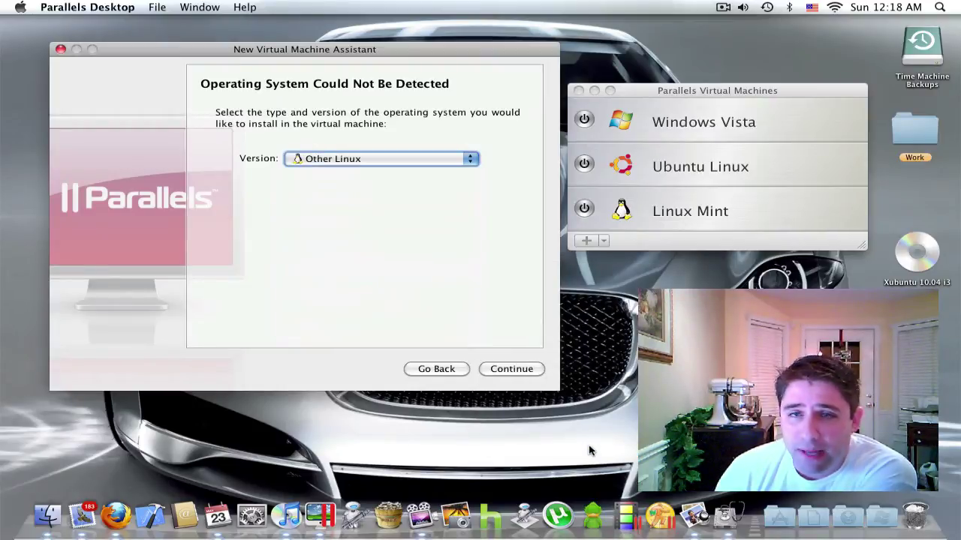
Replace the default name 'Other Linux 1' with 'xubuntu Linux' and create the virtual machine.
click(518, 371)
click(516, 370)
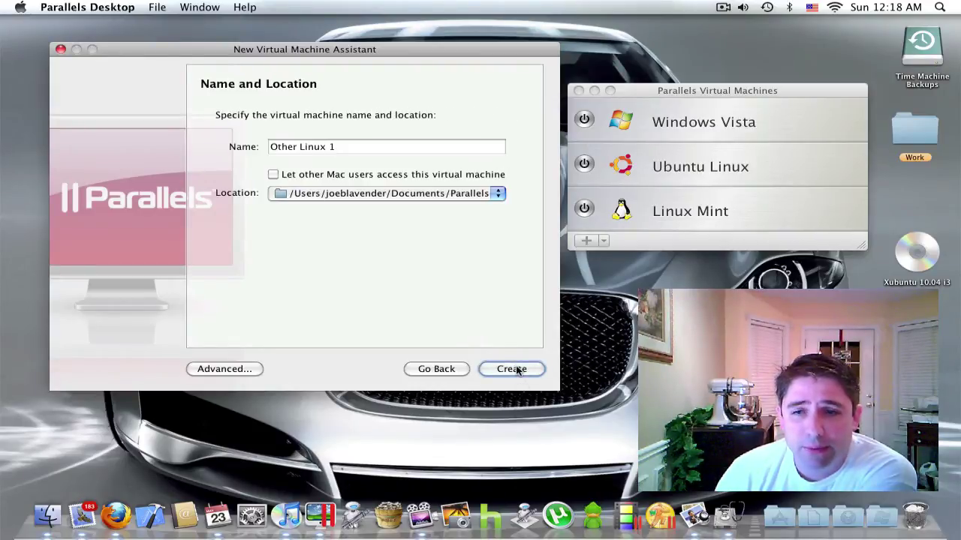
click(345, 147)
drag(344, 147, 271, 147)
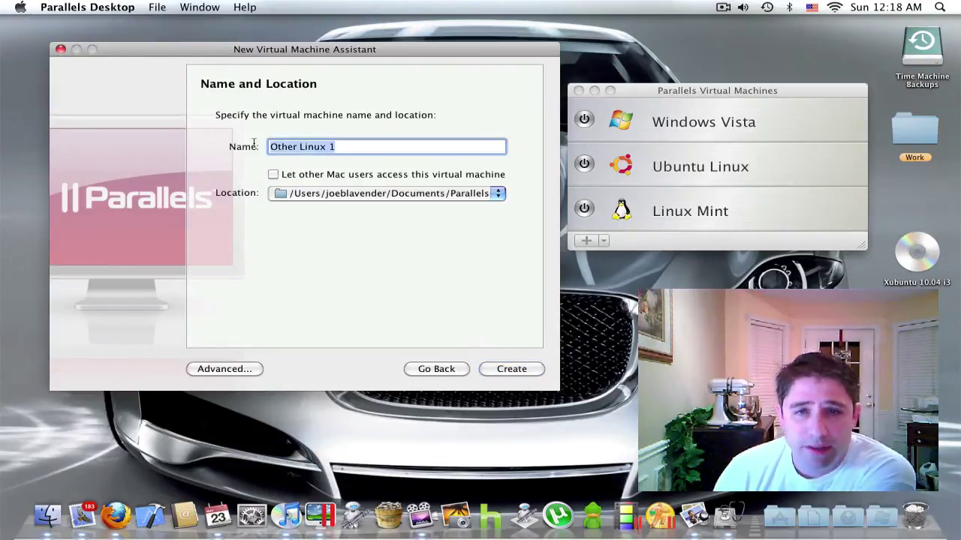
text(xubunt)
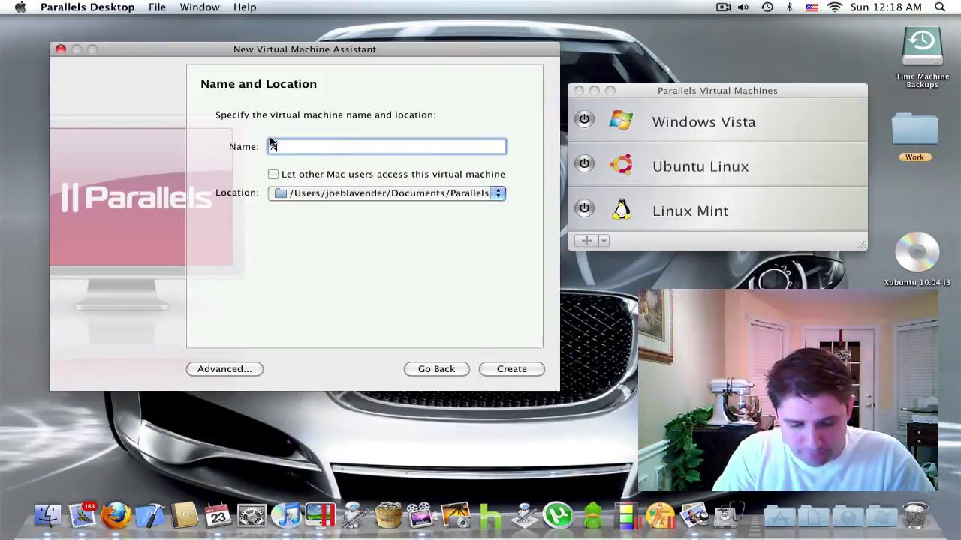
text(u Linux)
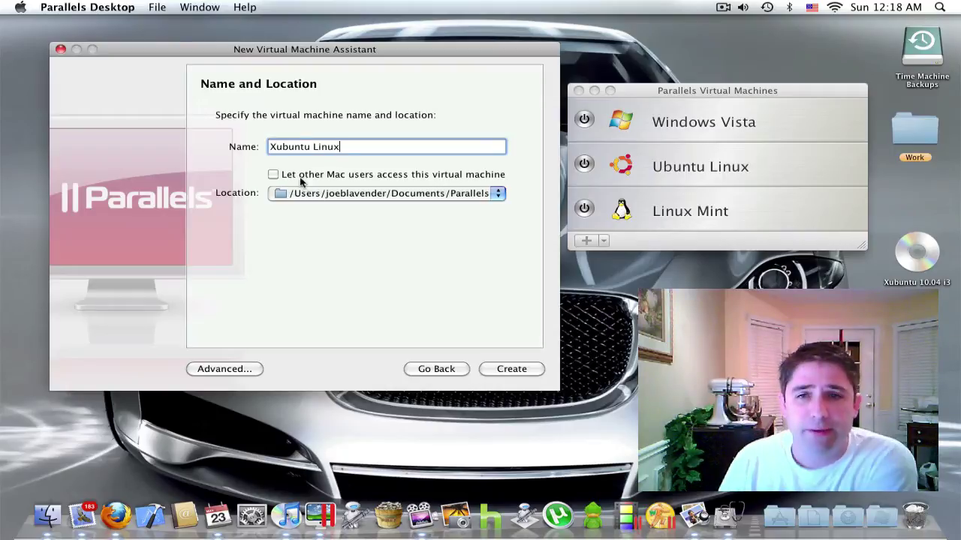
click(528, 368)
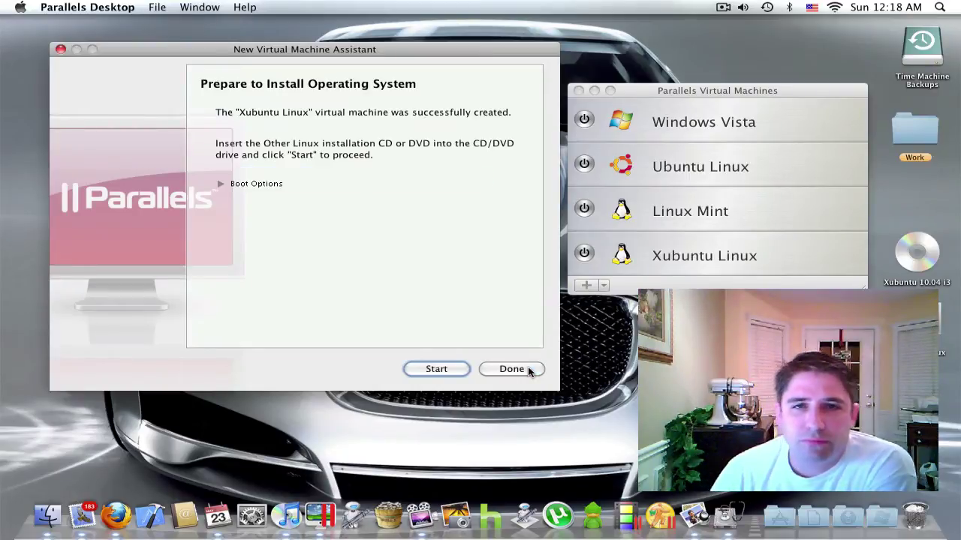
Start the Xubuntu Linux VM and boot the disc into Install Xubuntu.
click(456, 370)
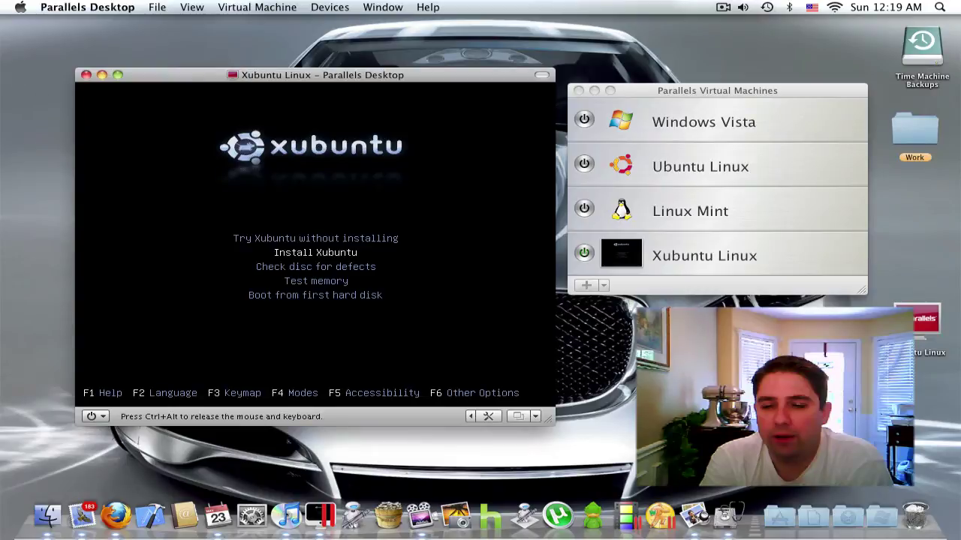
key(Return)
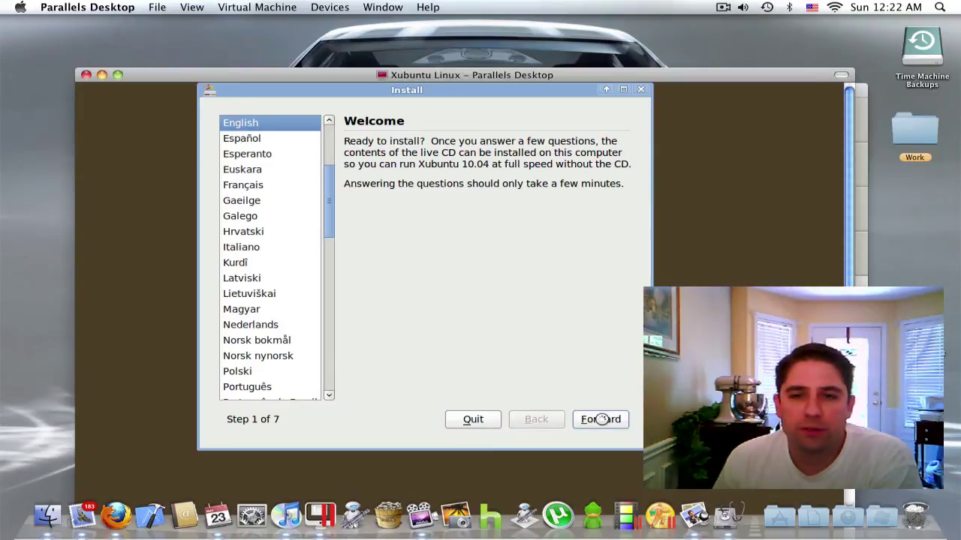
Accept English and New York time zone, then choose the USA - Macintosh keyboard, tested with 'Testing'.
click(602, 419)
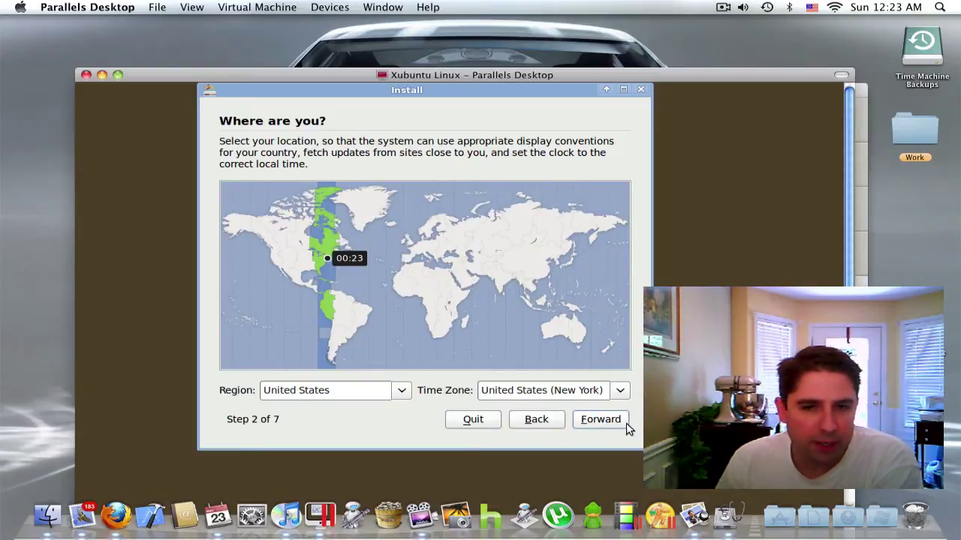
click(620, 421)
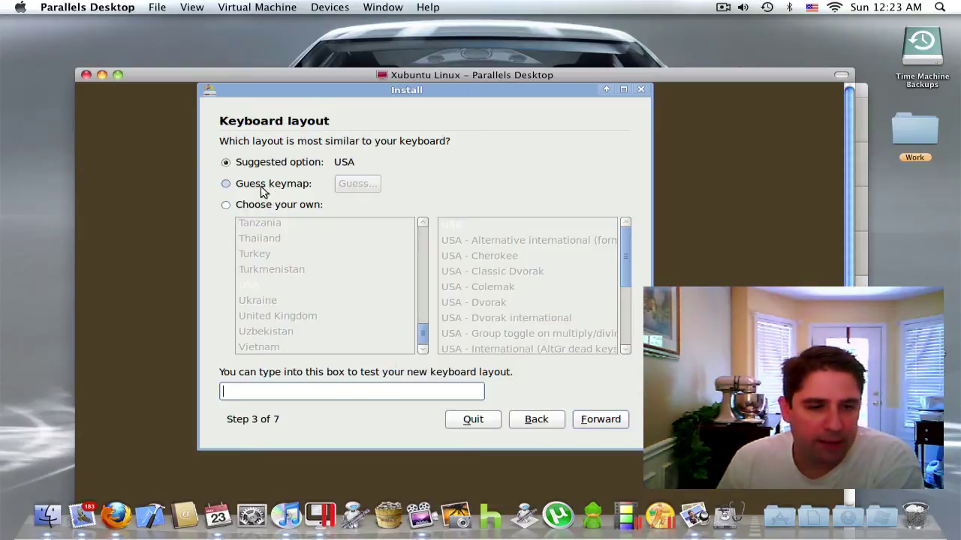
click(228, 205)
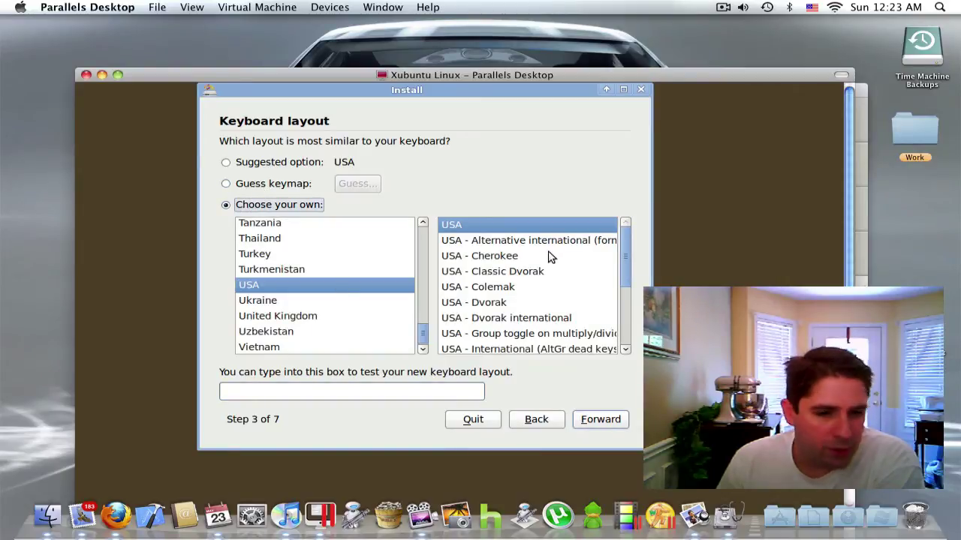
scroll(536, 255, down, 3)
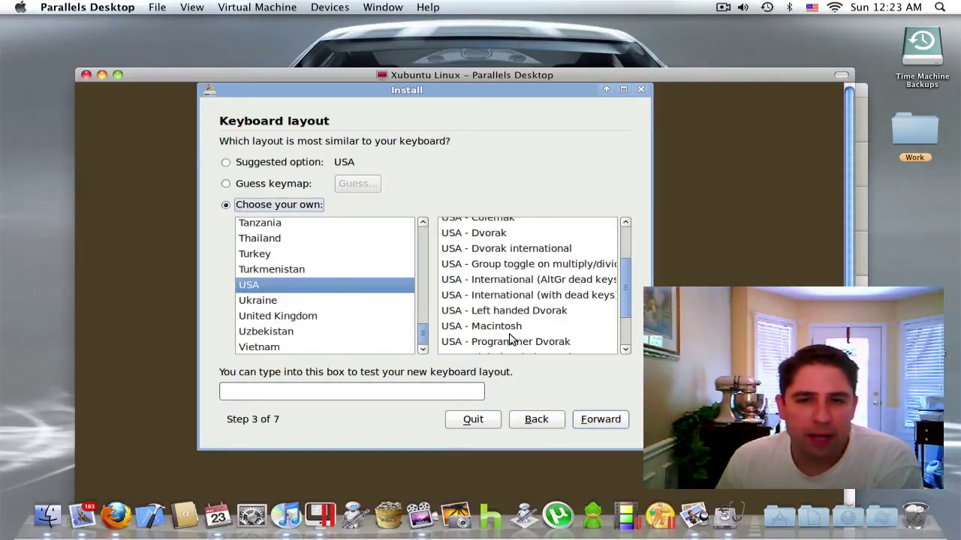
click(510, 327)
click(305, 391)
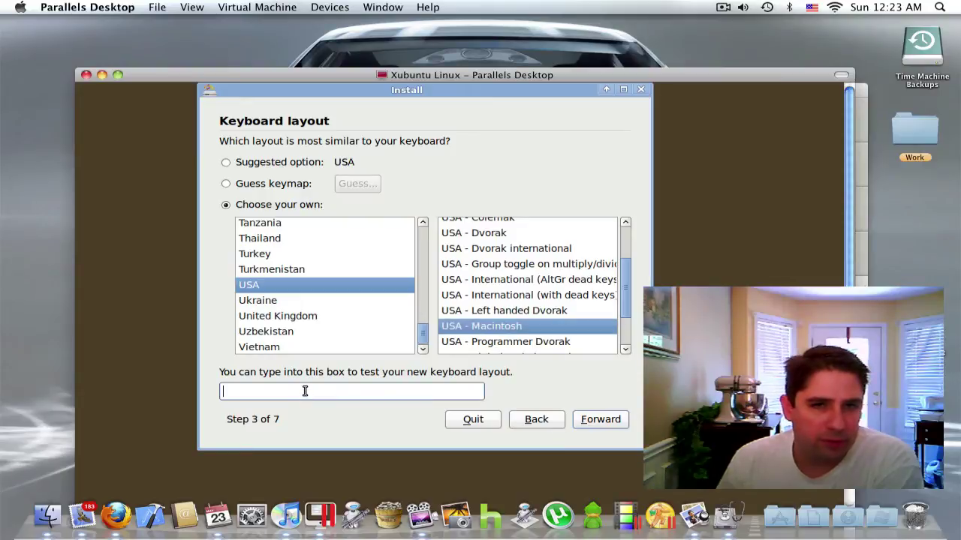
text(Testing)
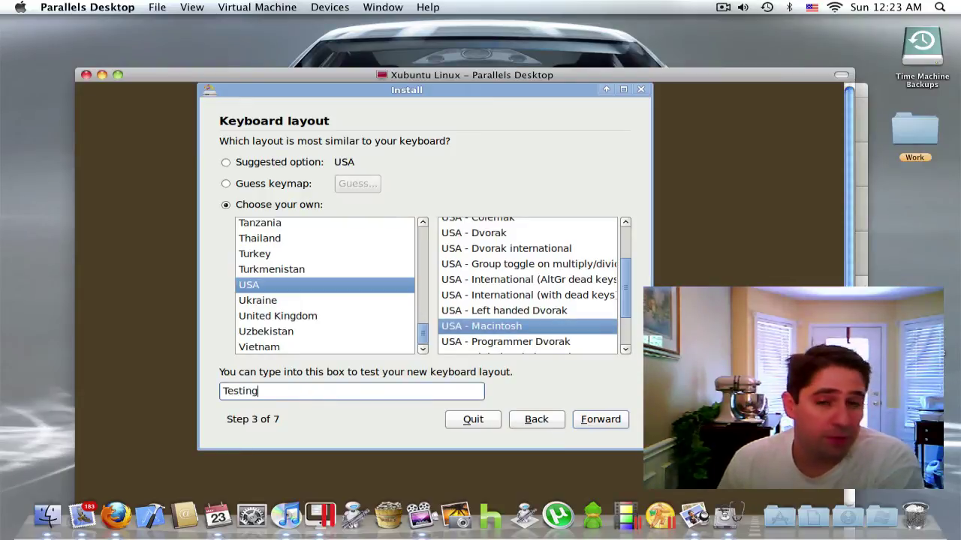
click(606, 426)
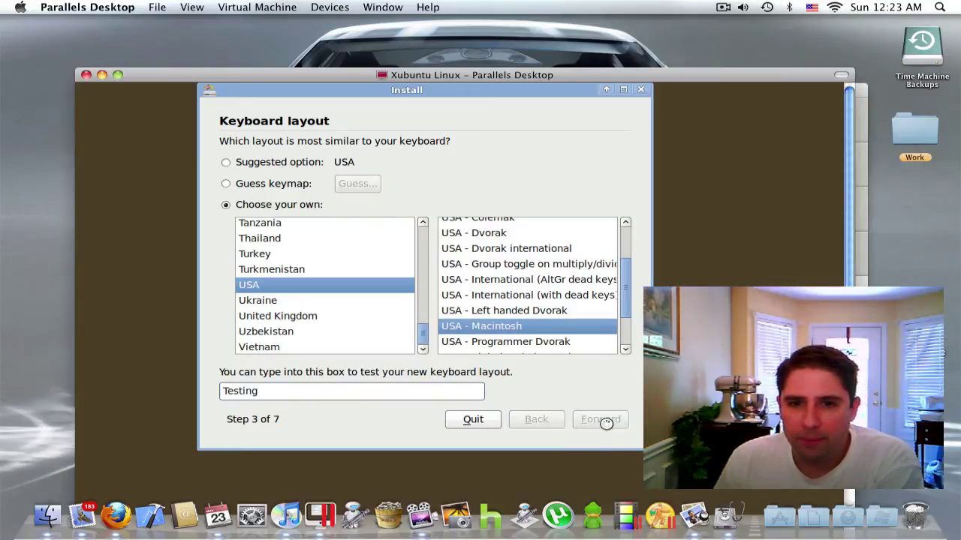
Accept the disk setup, then enter the user's name, password twice and a custom computer name.
click(608, 426)
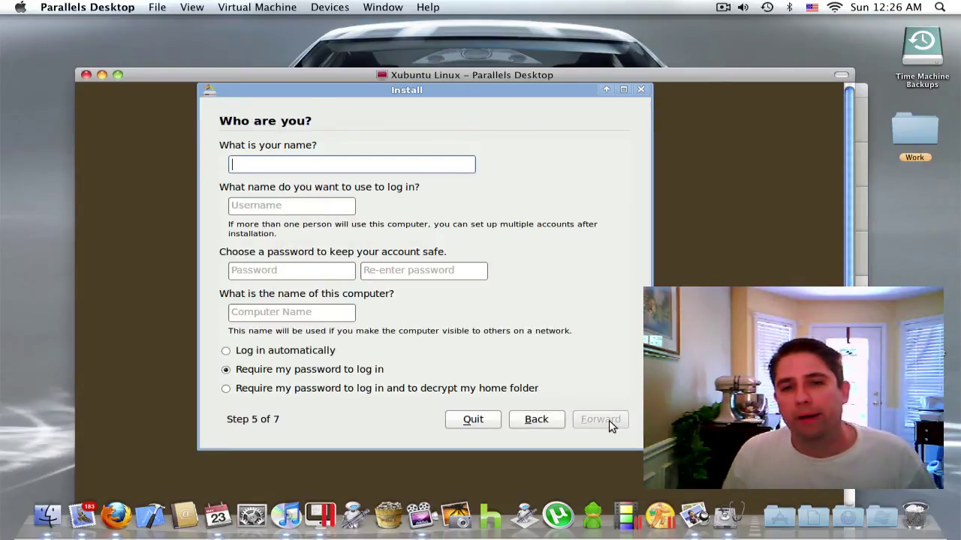
text(Joe)
click(325, 272)
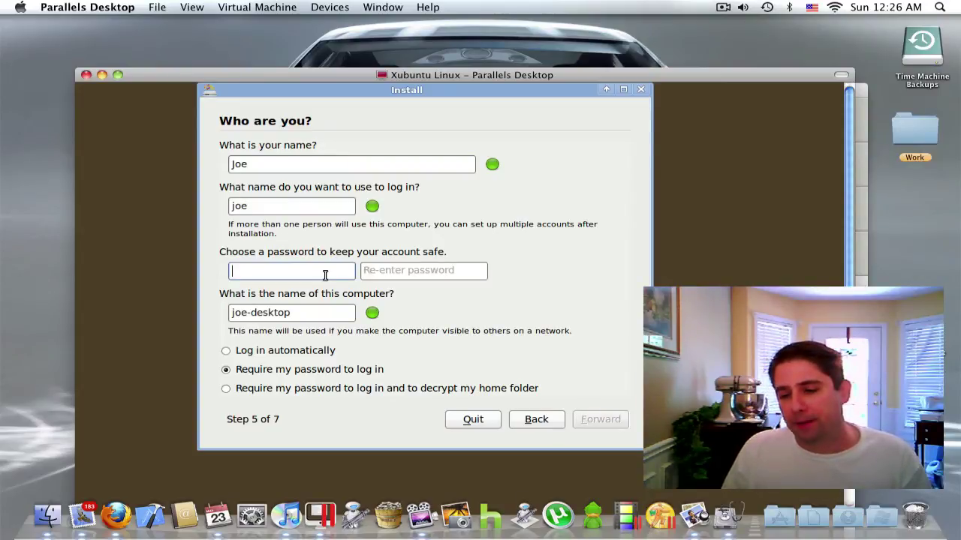
text(passwor)
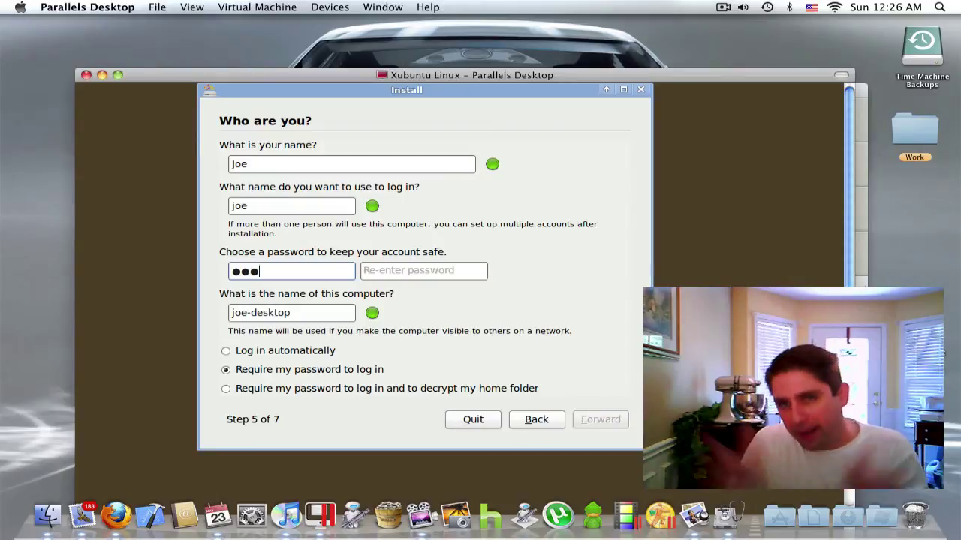
text(d12)
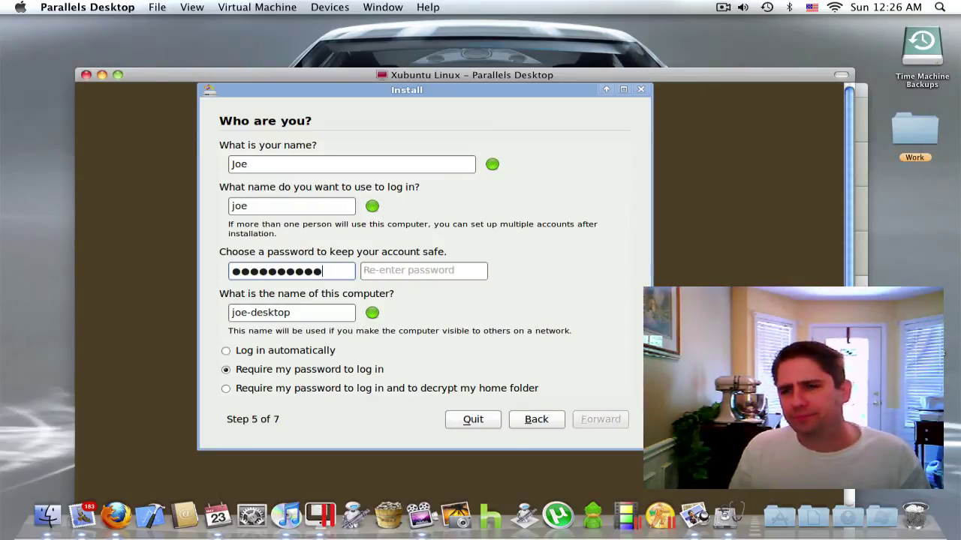
key(Tab)
text(passwo)
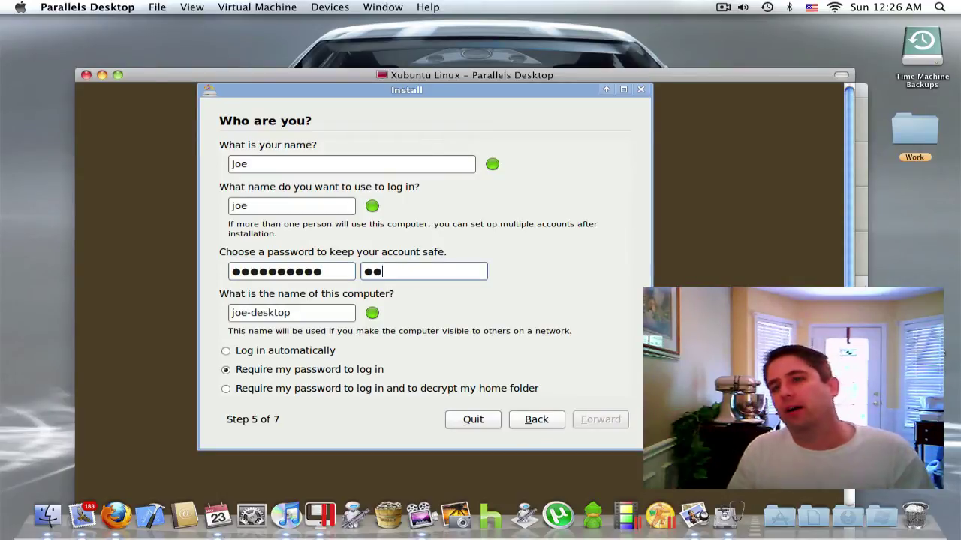
text(rd12)
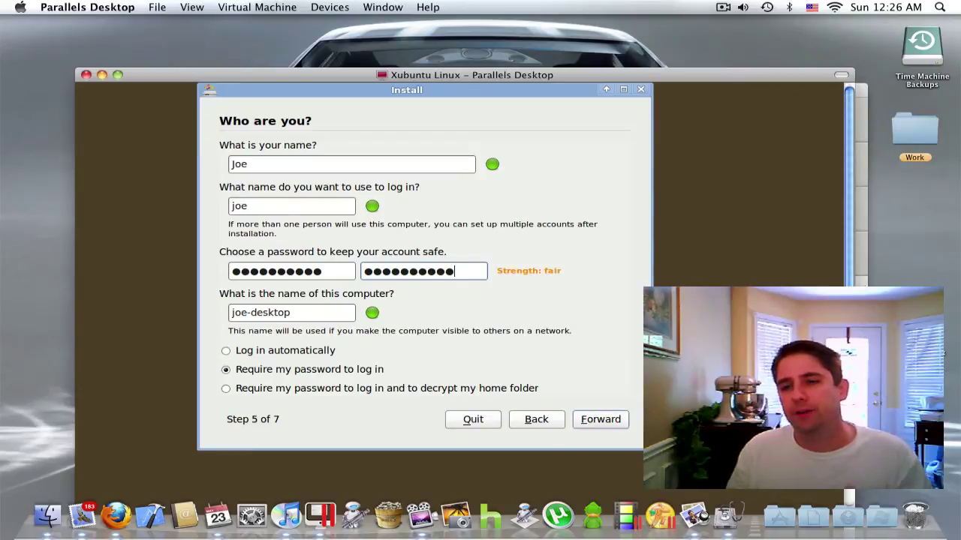
key(Tab)
text(joe-LinuxMaxMini)
click(598, 423)
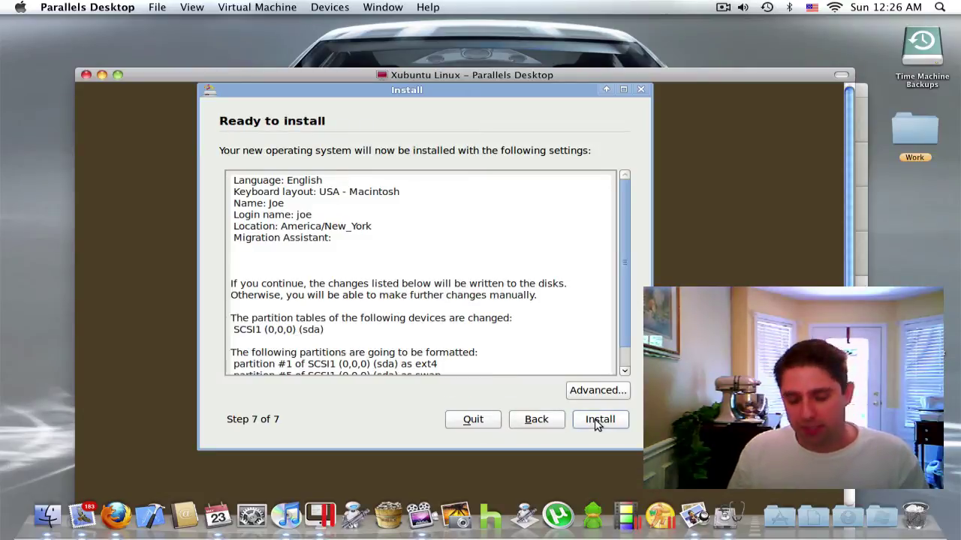
Review the Ready to install summary and start the Xubuntu 10.04 installation.
scroll(525, 369, down, 2)
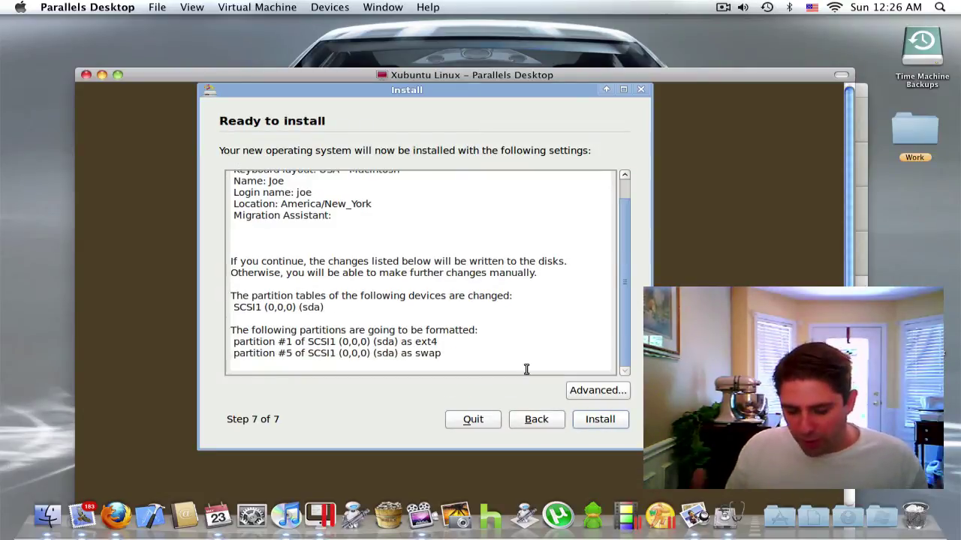
click(609, 423)
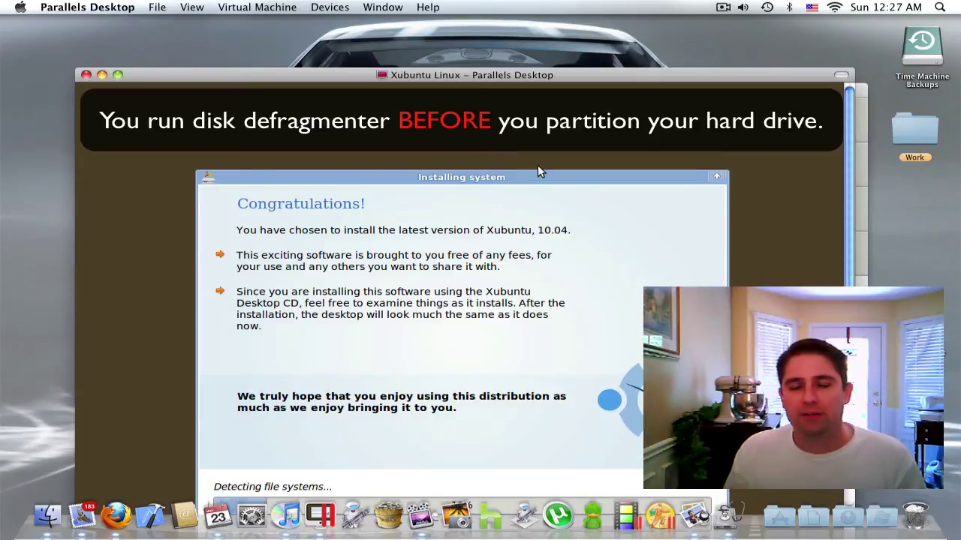
Move the Installing system window higher, then restart the VM once installation completes.
drag(504, 177, 490, 109)
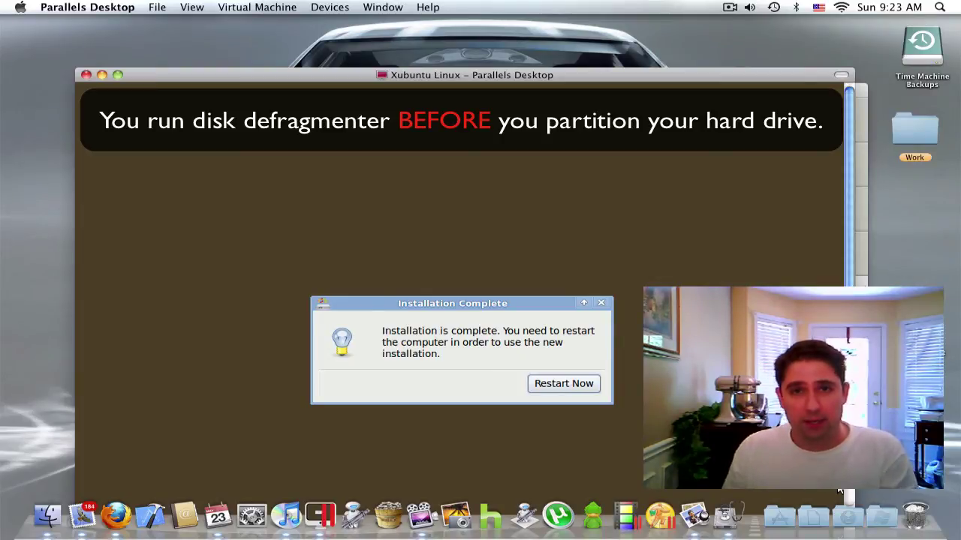
click(596, 388)
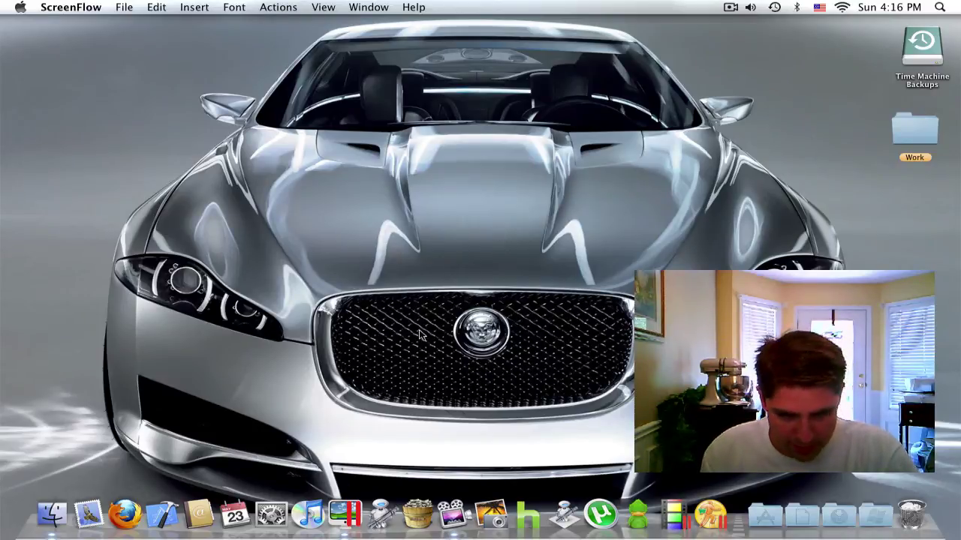
Power on the Xubuntu Linux virtual machine from the Parallels Virtual Machines list.
click(346, 514)
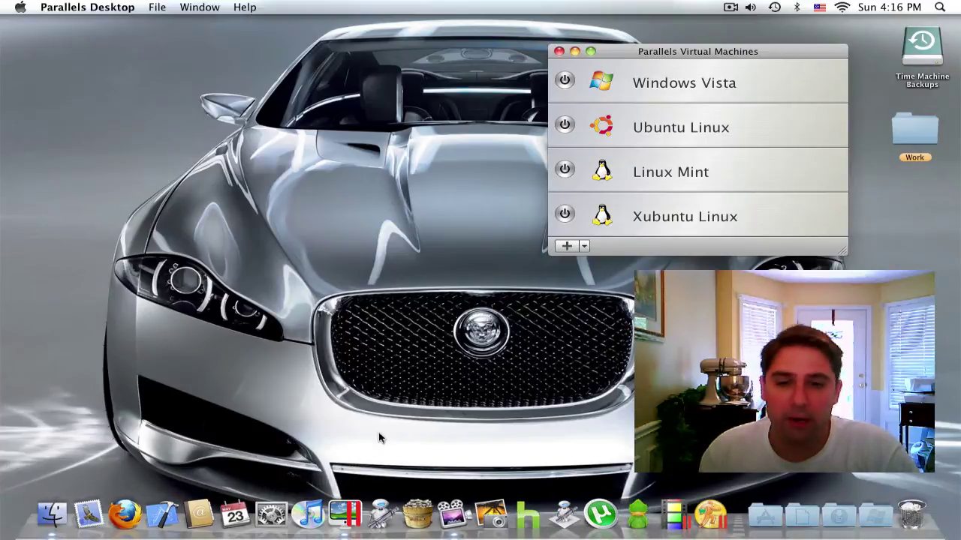
click(565, 214)
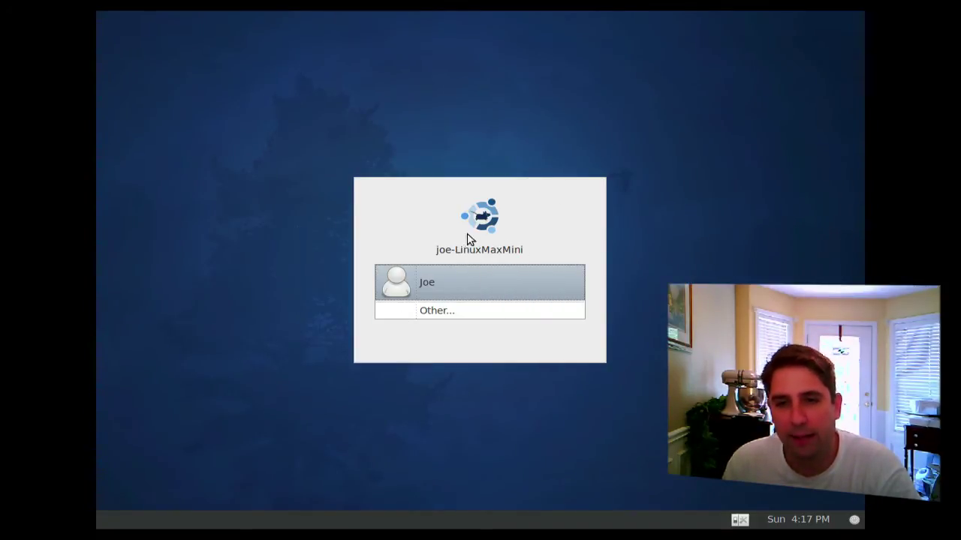
Select the user account in the greeter and log in with the account password.
click(461, 296)
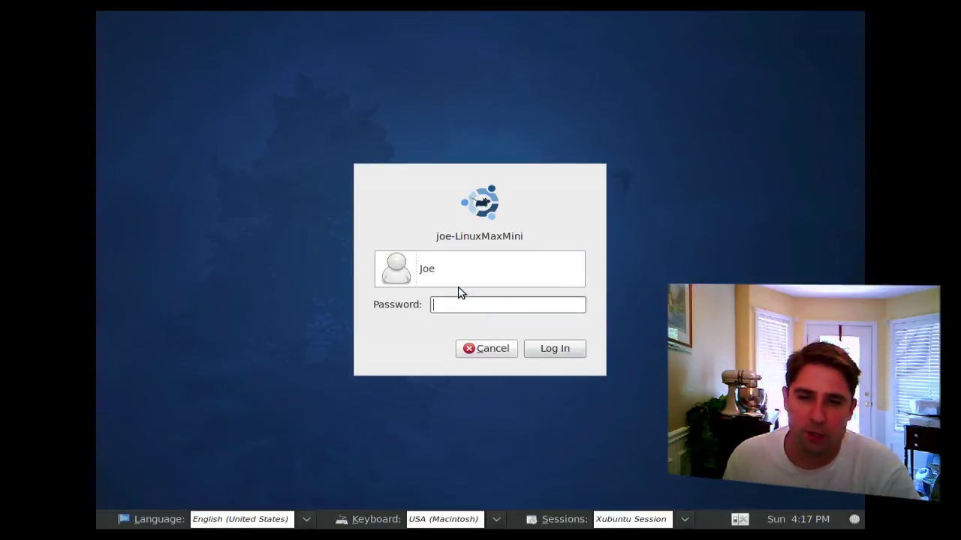
text(•)
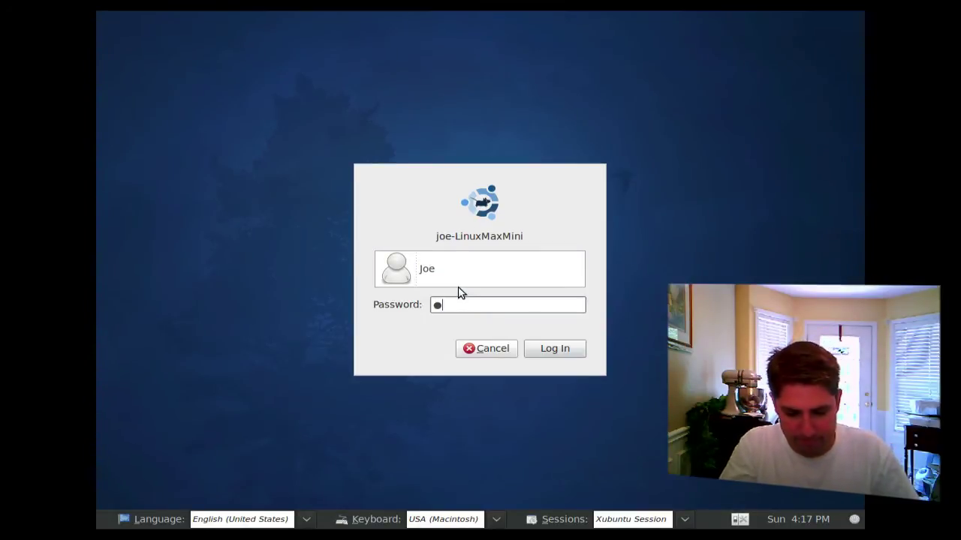
text(••••••)
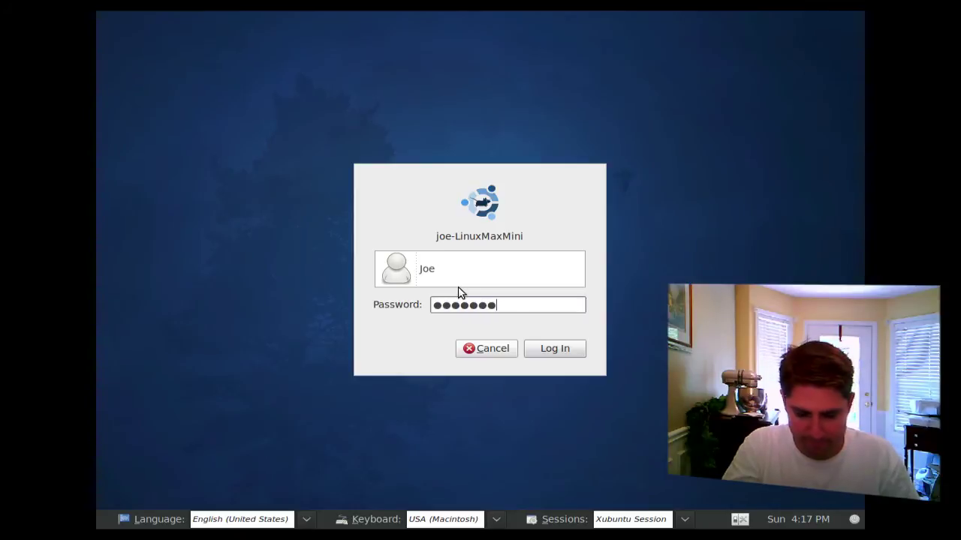
text(•••)
key(Return)
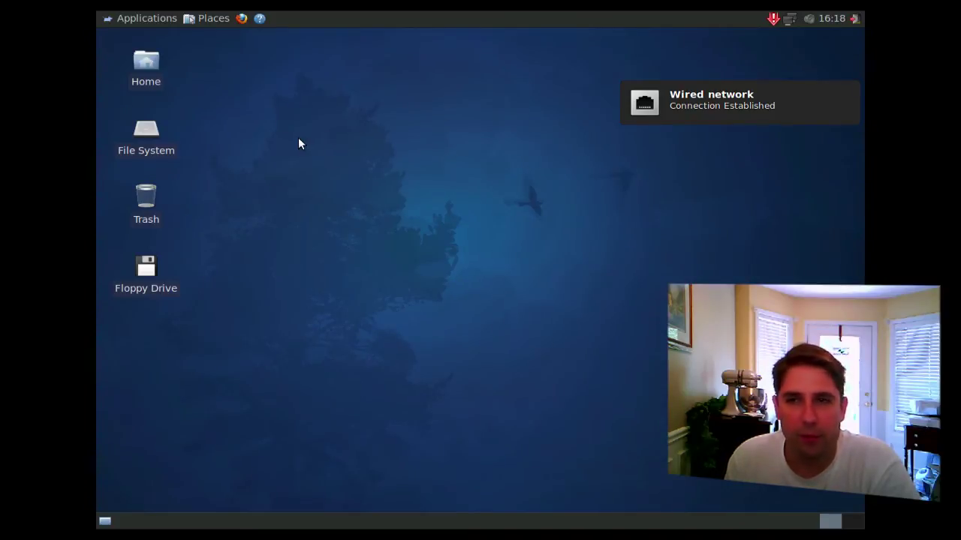
click(773, 20)
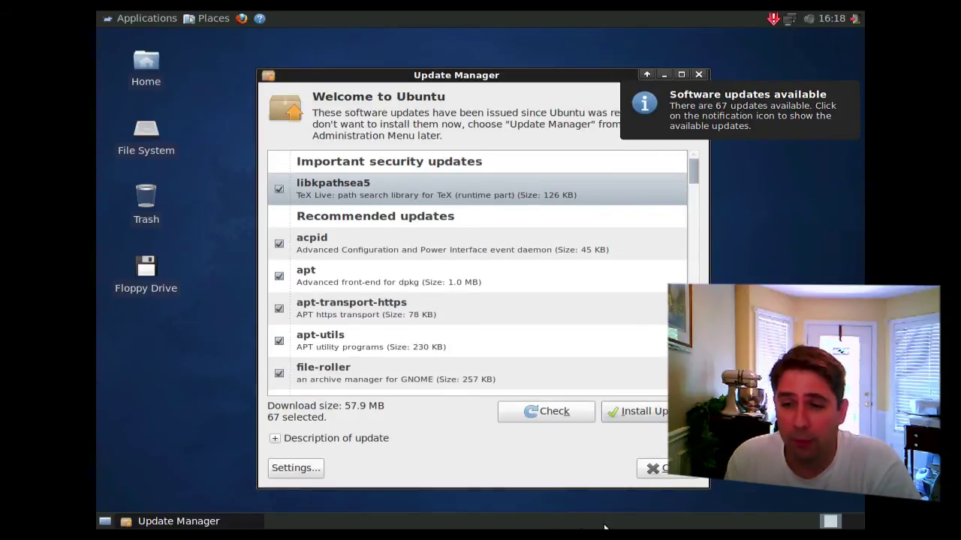
click(713, 89)
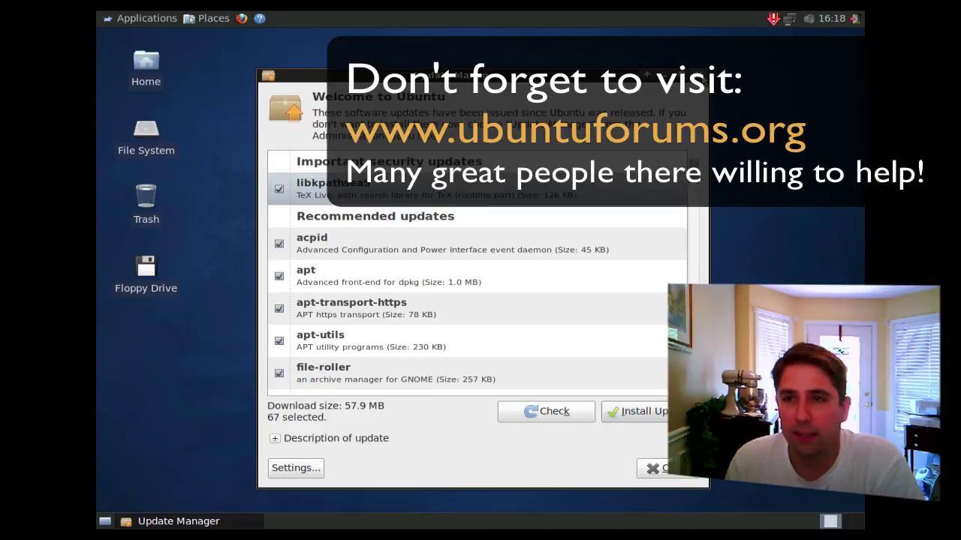
click(700, 77)
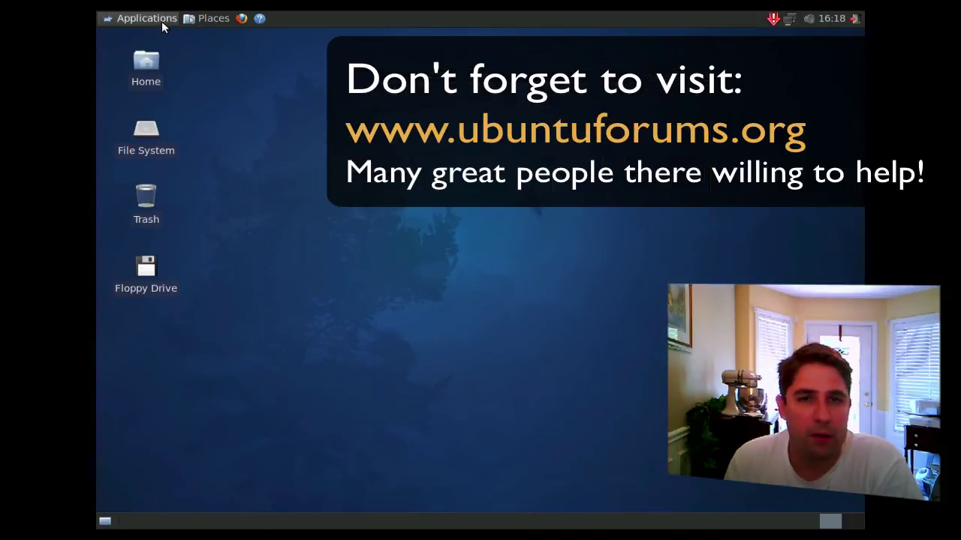
click(161, 22)
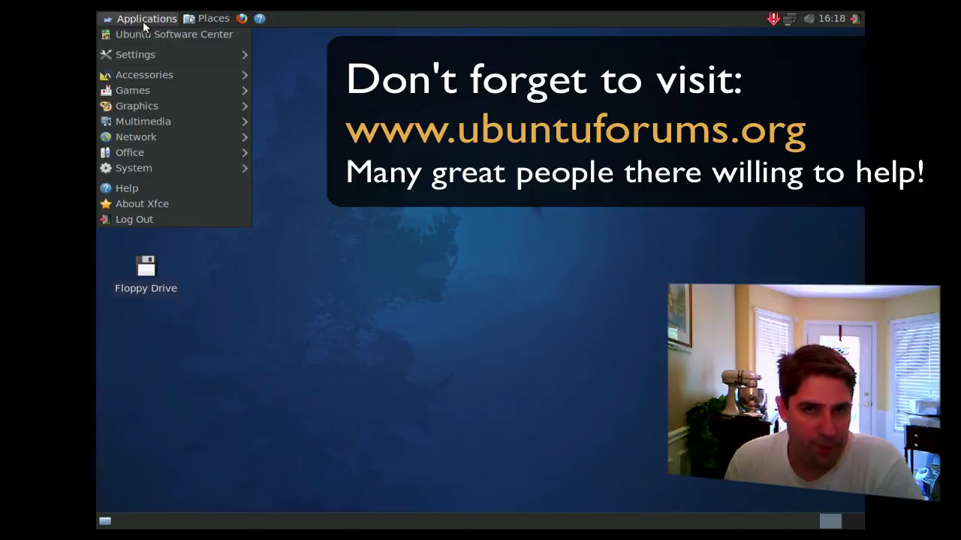
click(143, 19)
click(128, 22)
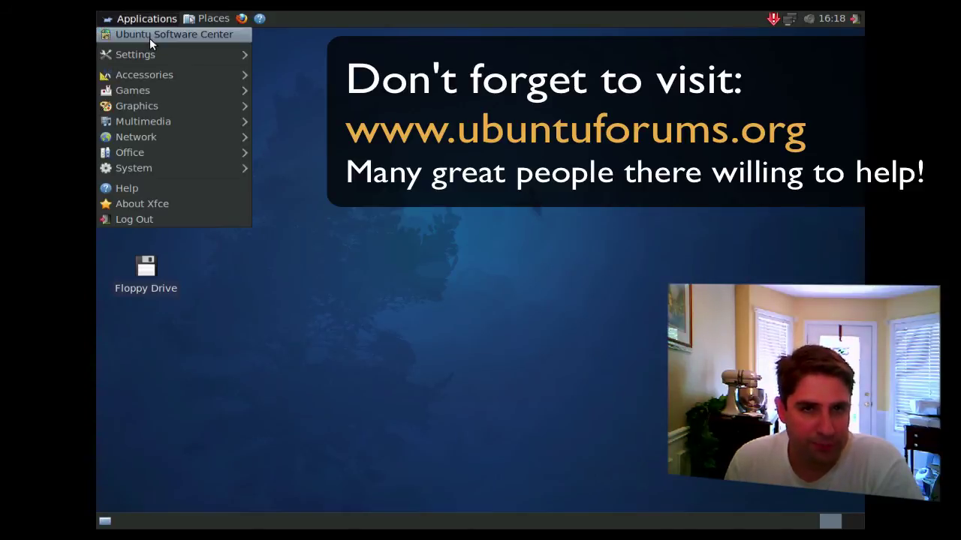
click(150, 36)
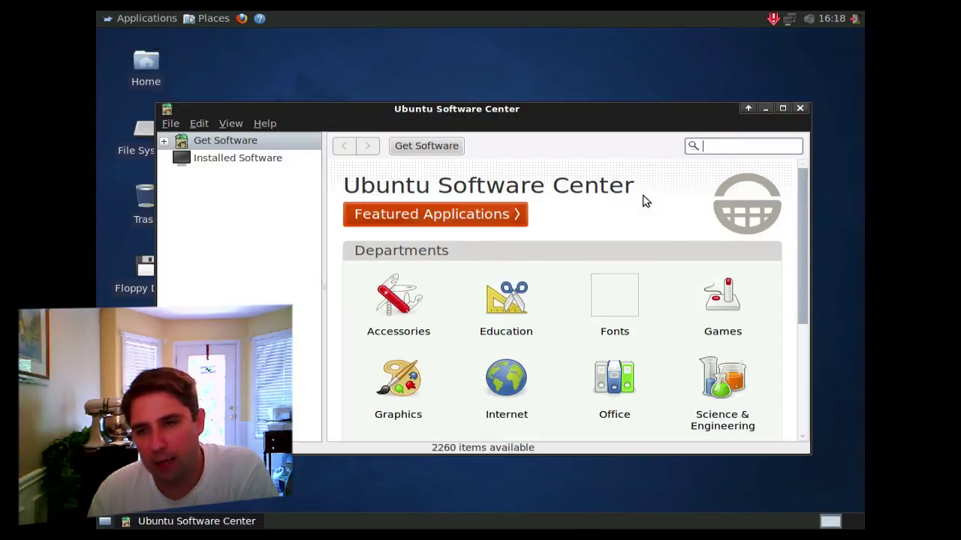
scroll(629, 223, down, 5)
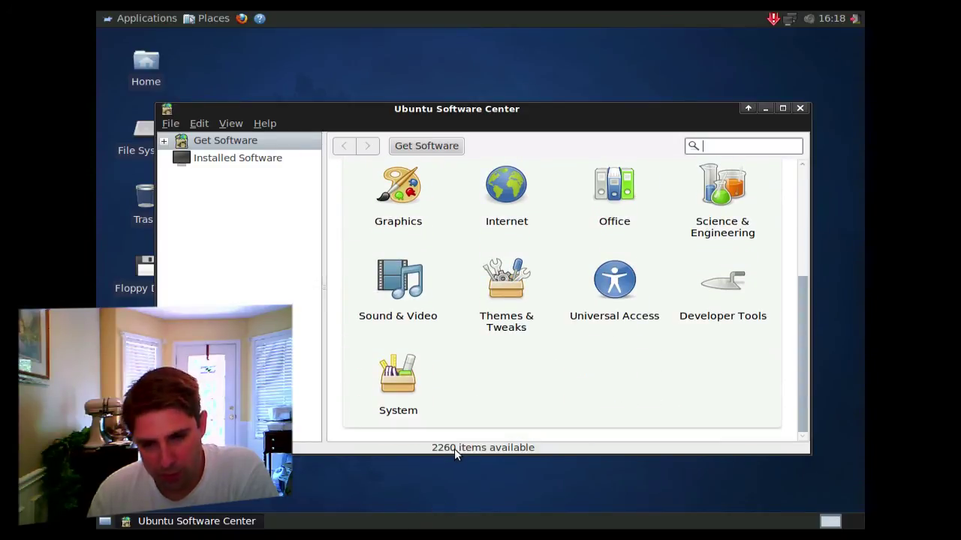
scroll(575, 339, up, 4)
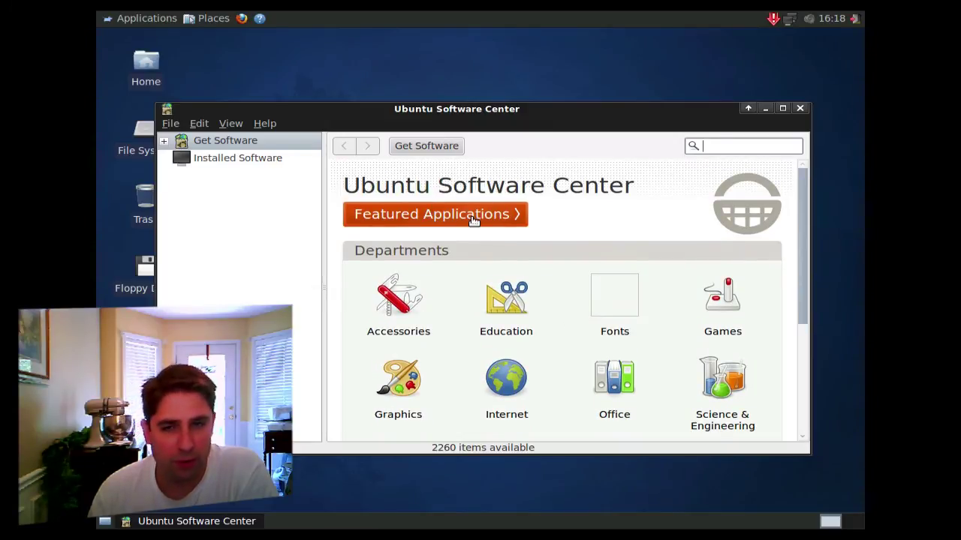
scroll(473, 219, down, 5)
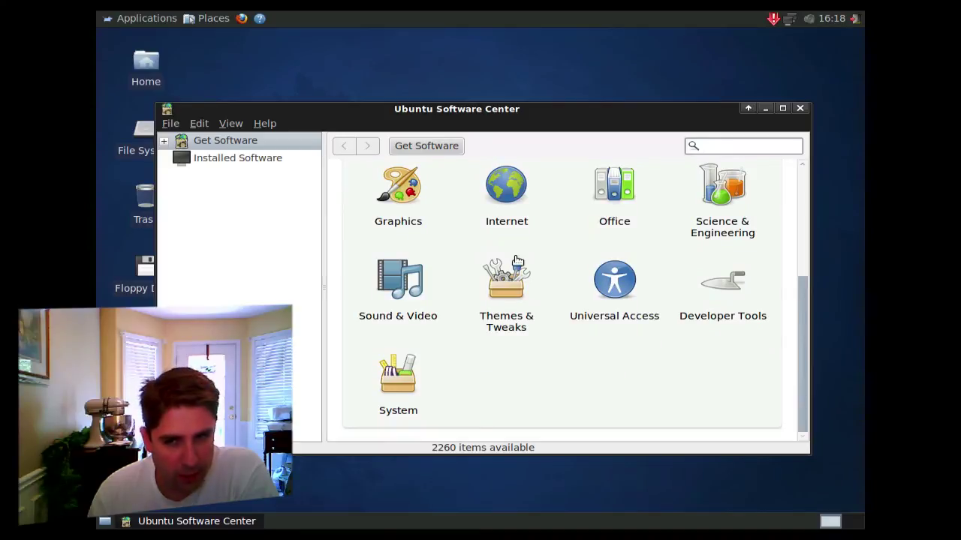
scroll(518, 264, up, 5)
scroll(523, 270, down, 2)
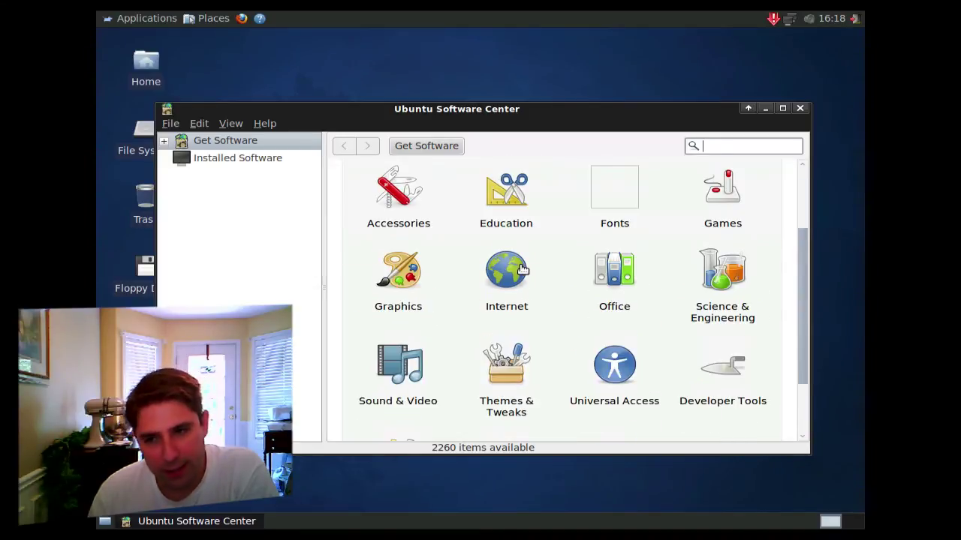
scroll(530, 289, up, 1)
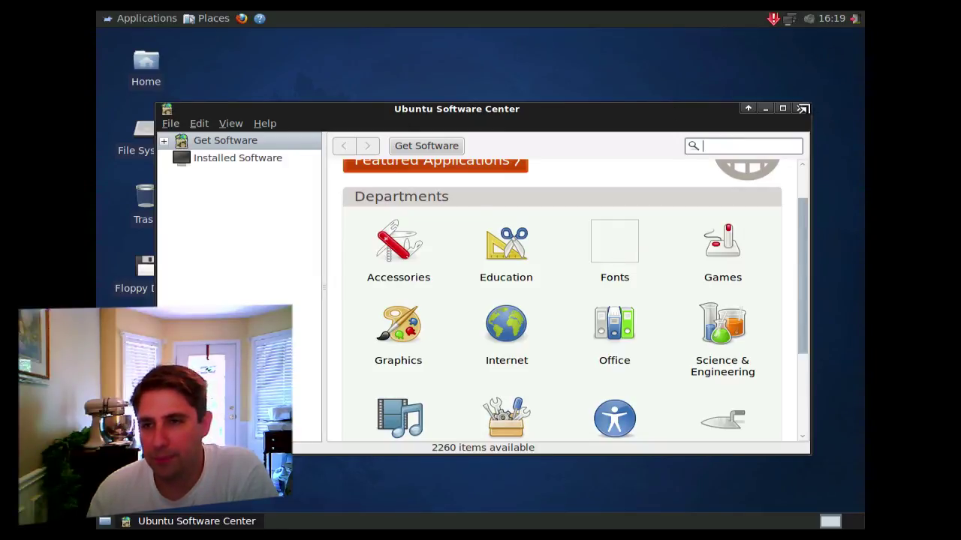
click(800, 108)
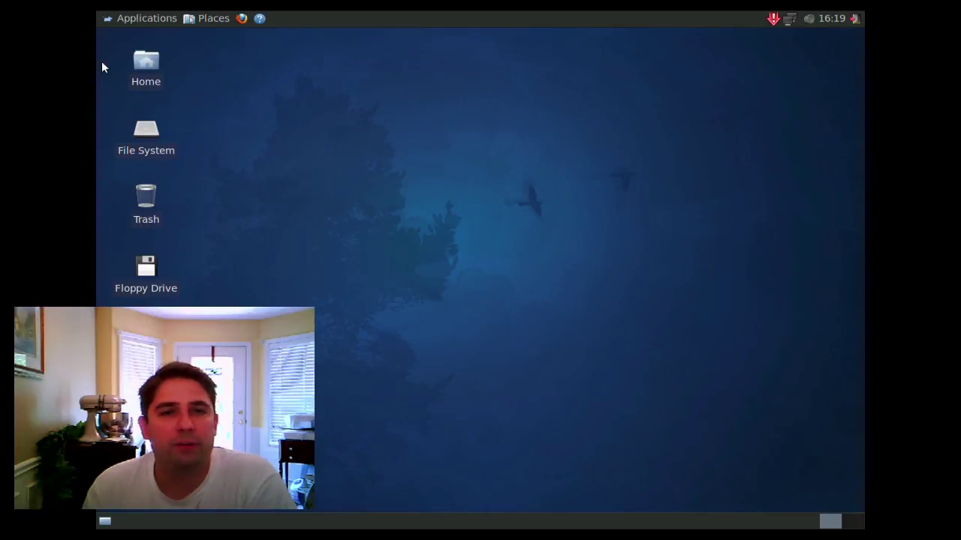